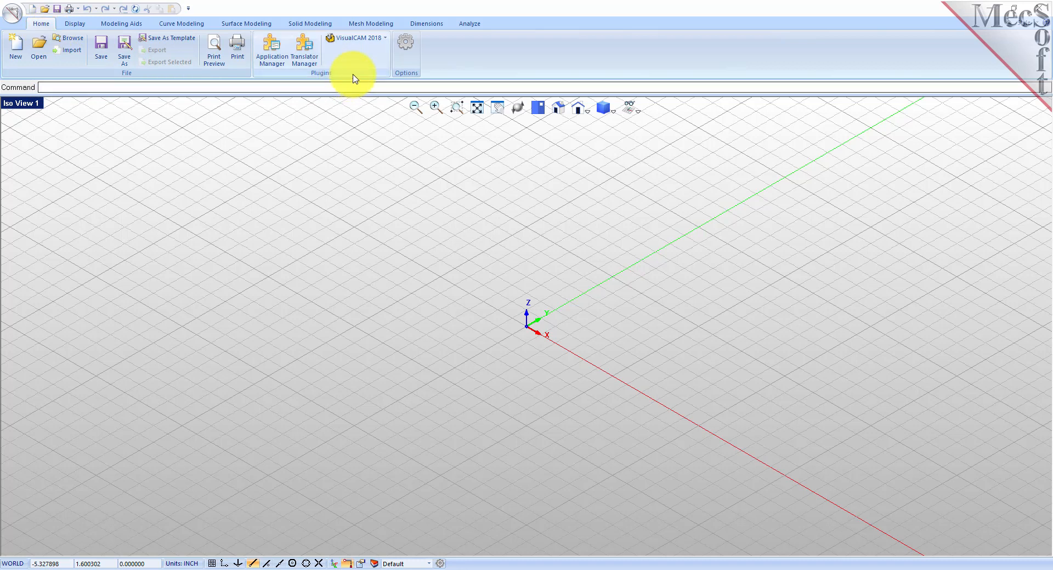
Load the VisualCAM NEST module to bring up the Nesting Browser.
left_click(386, 39)
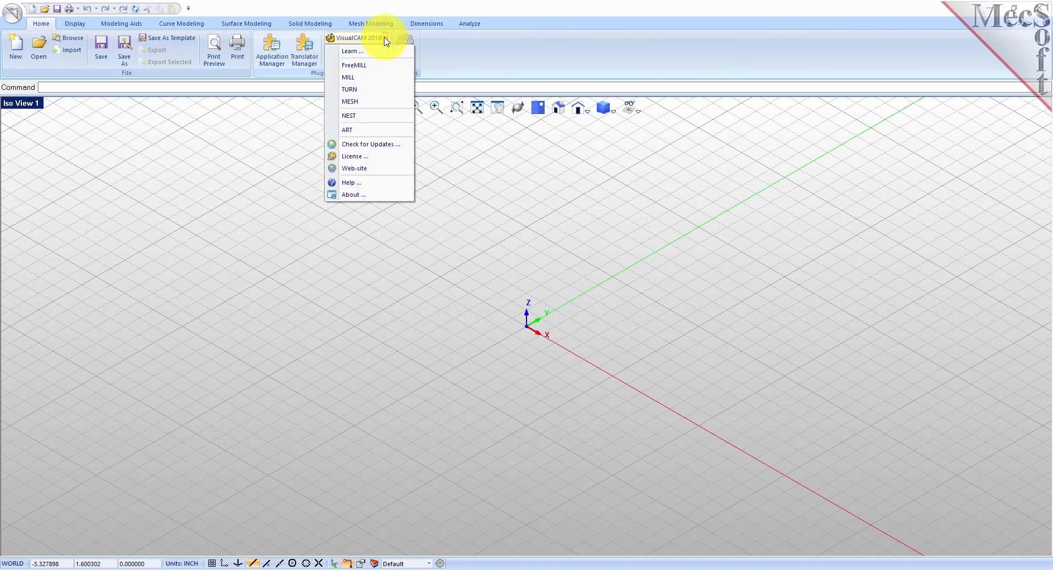
left_click(373, 120)
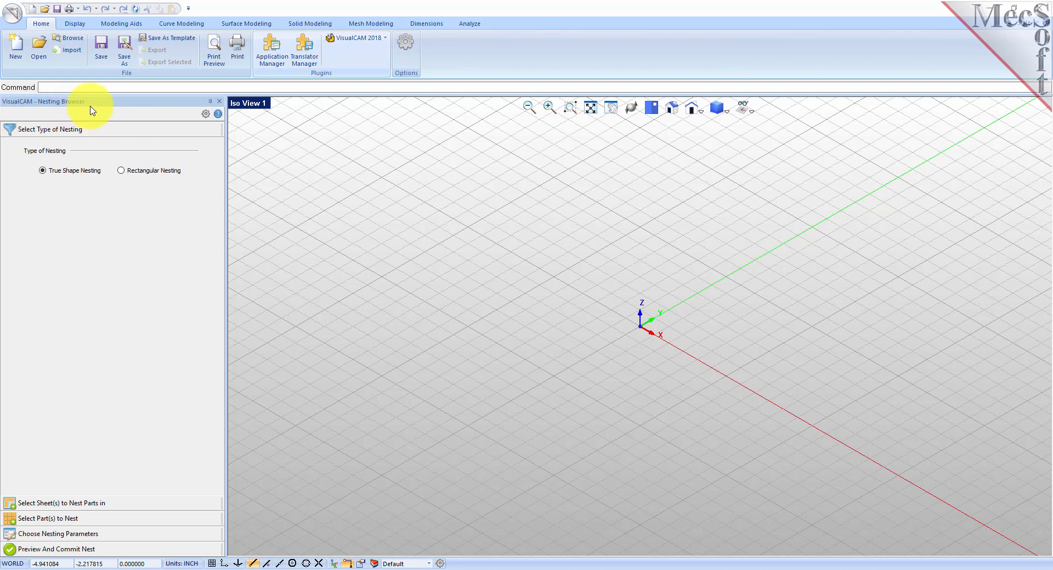
Review the Nesting Browser sections from nesting type through sheets, parts, parameters and preview, and widen the browser slightly.
left_click(96, 132)
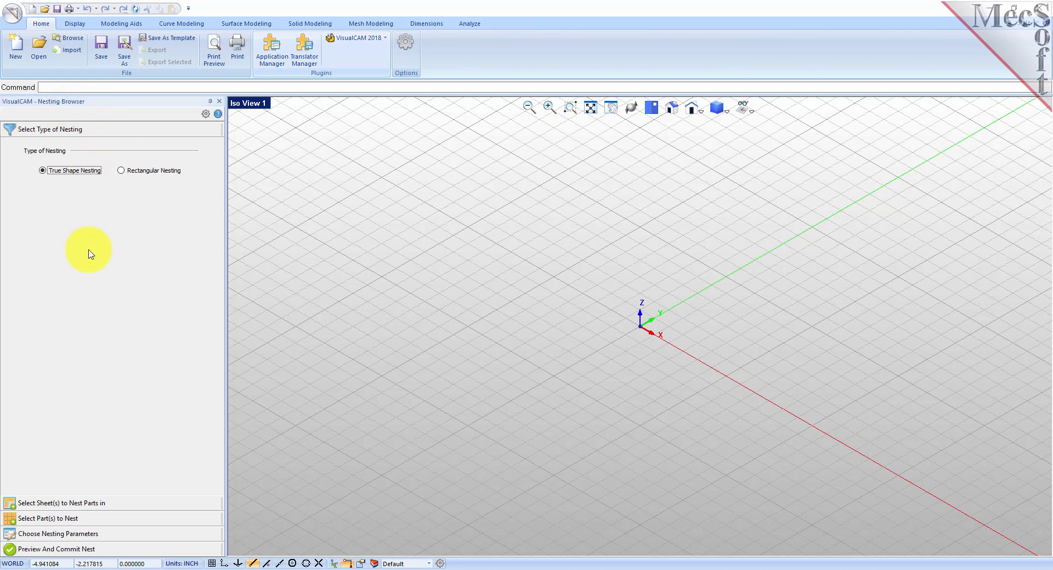
left_click(74, 505)
left_click(71, 522)
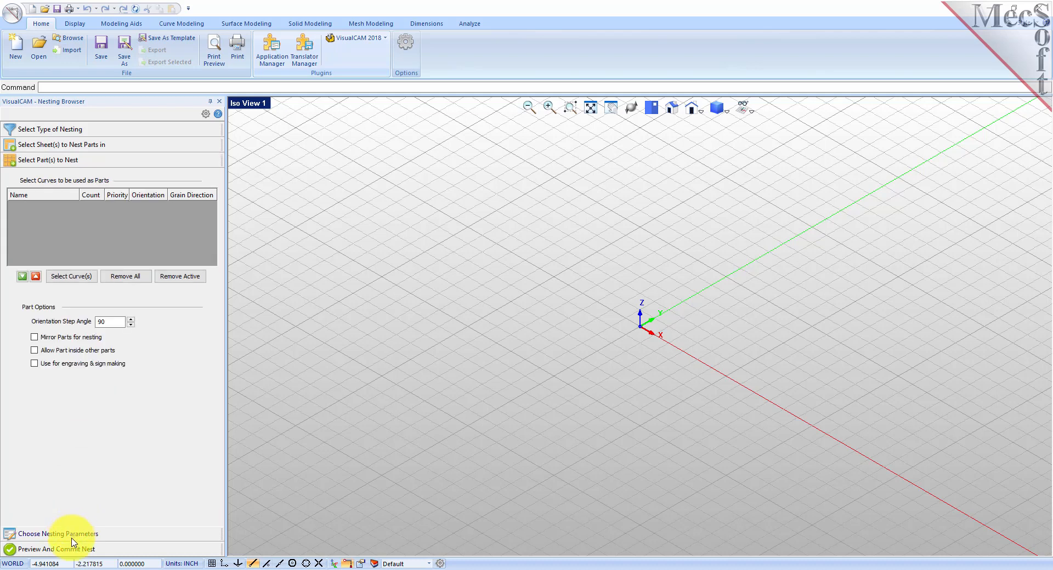
left_click(72, 536)
left_click(70, 549)
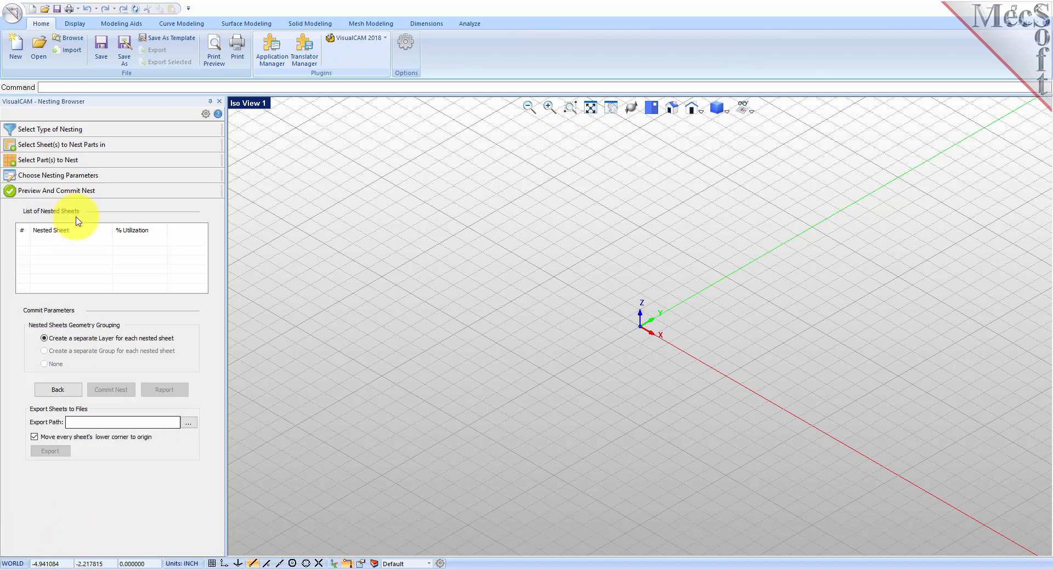
left_click(112, 134)
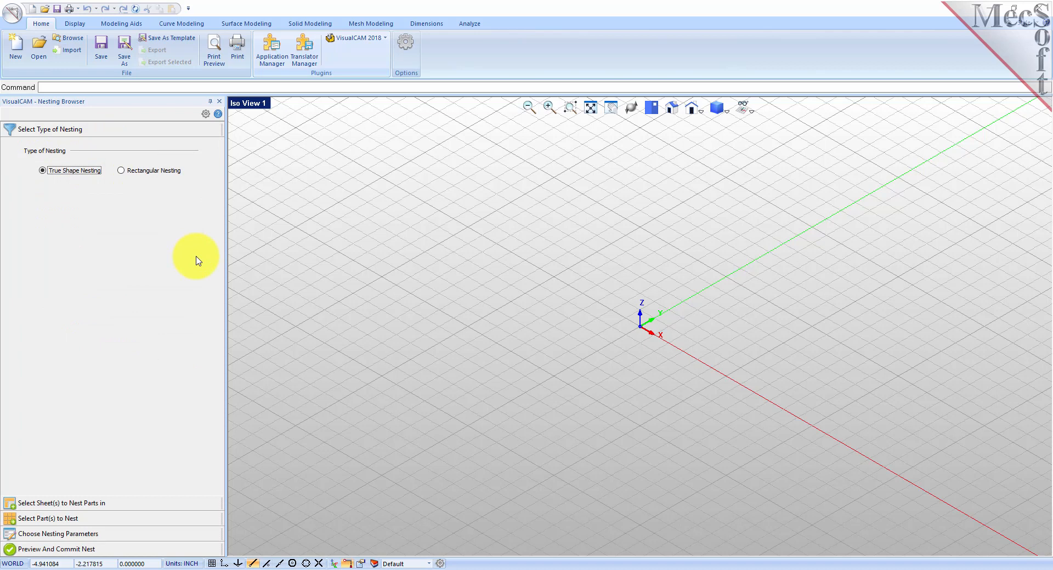
mouse_move(226, 270)
left_mouse_down()
mouse_move(248, 274)
mouse_move(235, 275)
left_mouse_up()
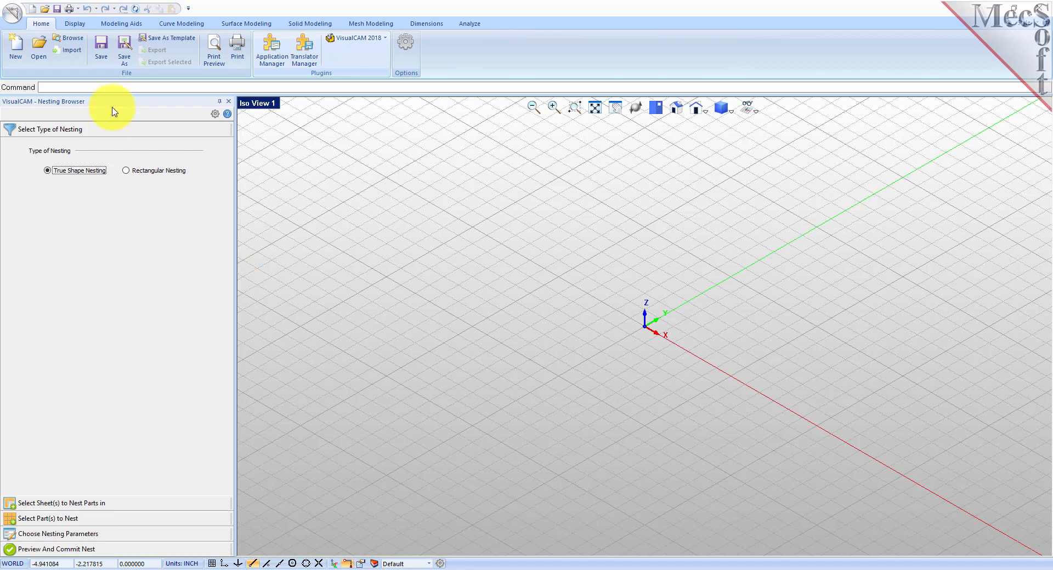
Open the part file RectangularNestQuickStartTutorial.vcp from the QuickStart folder.
left_click(13, 14)
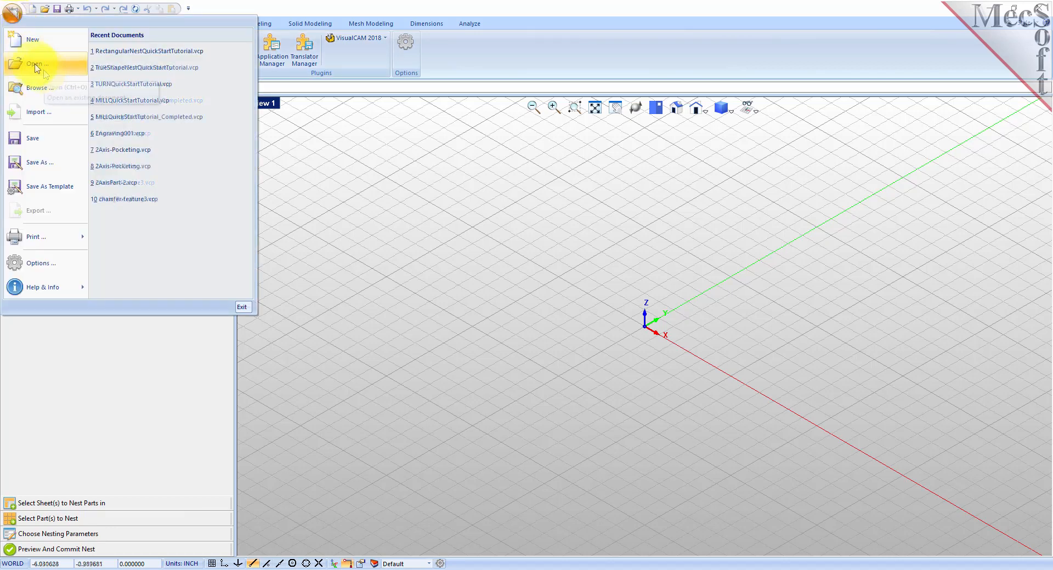
left_click(34, 64)
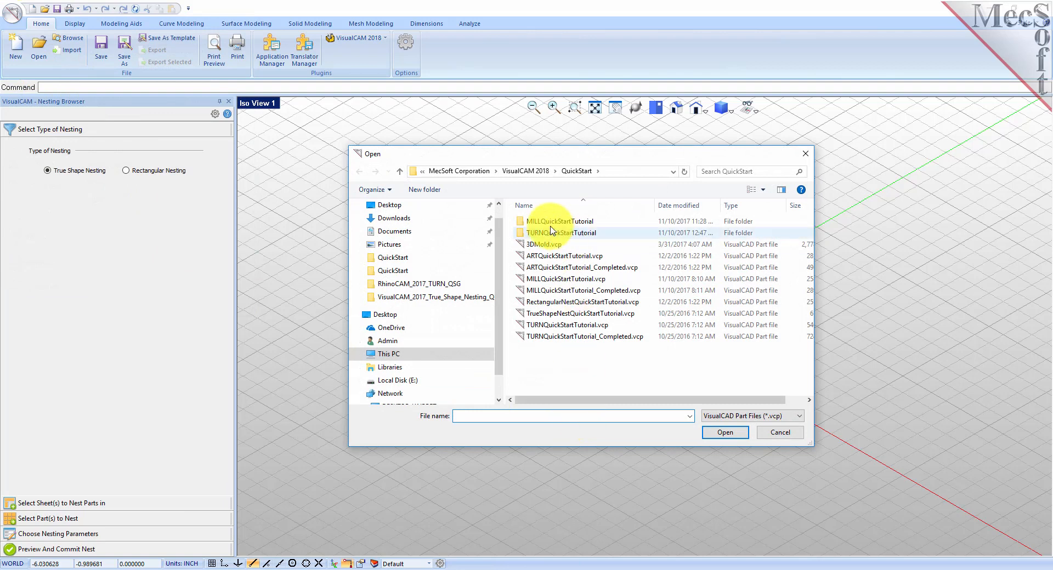
left_click(580, 172)
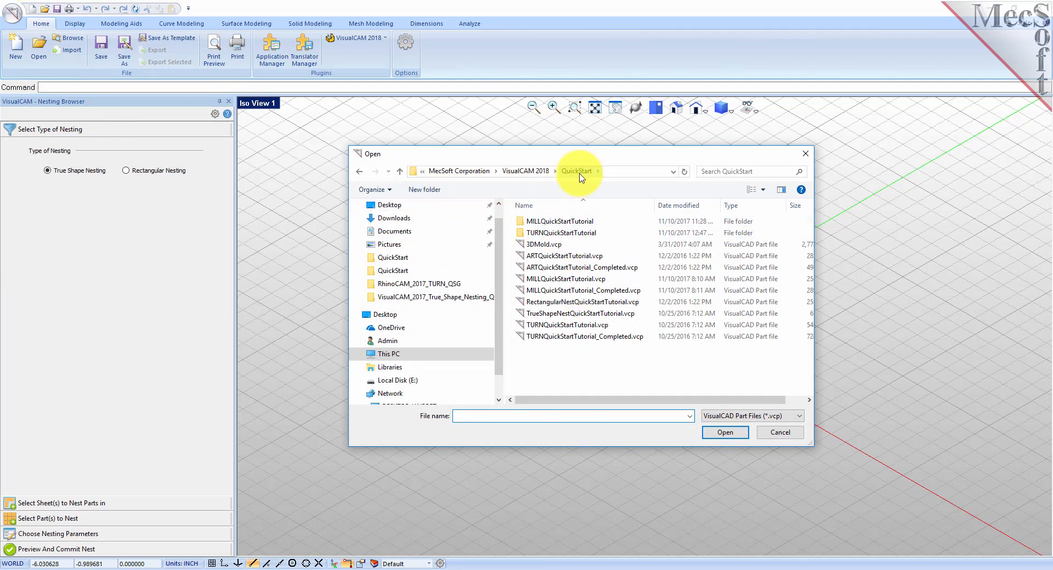
left_click(574, 303)
left_click(725, 433)
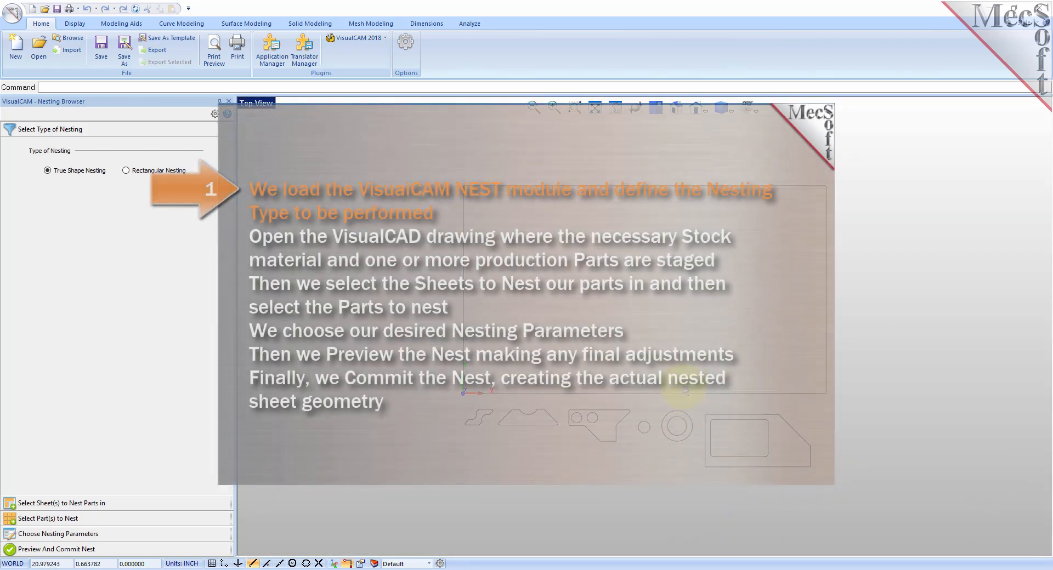
Examine the large rectangular sheet outline and the part curves below it, highlighting the sheet, the chamfered panel and the two-hole bracket.
scroll(673, 358, "up", 3)
scroll(672, 354, "up", 1)
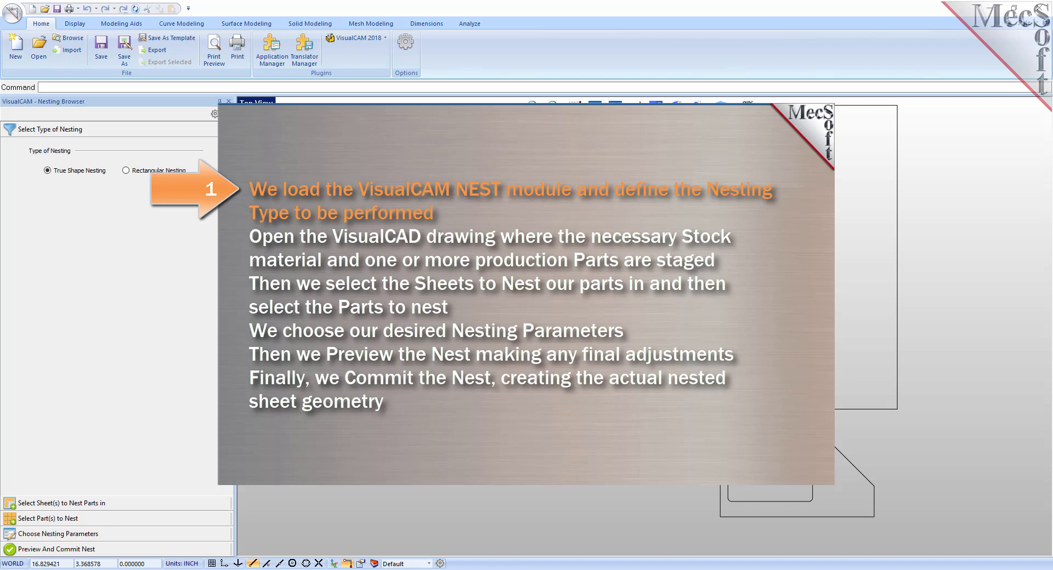
left_click(620, 106)
left_click_drag(614, 274, 616, 295)
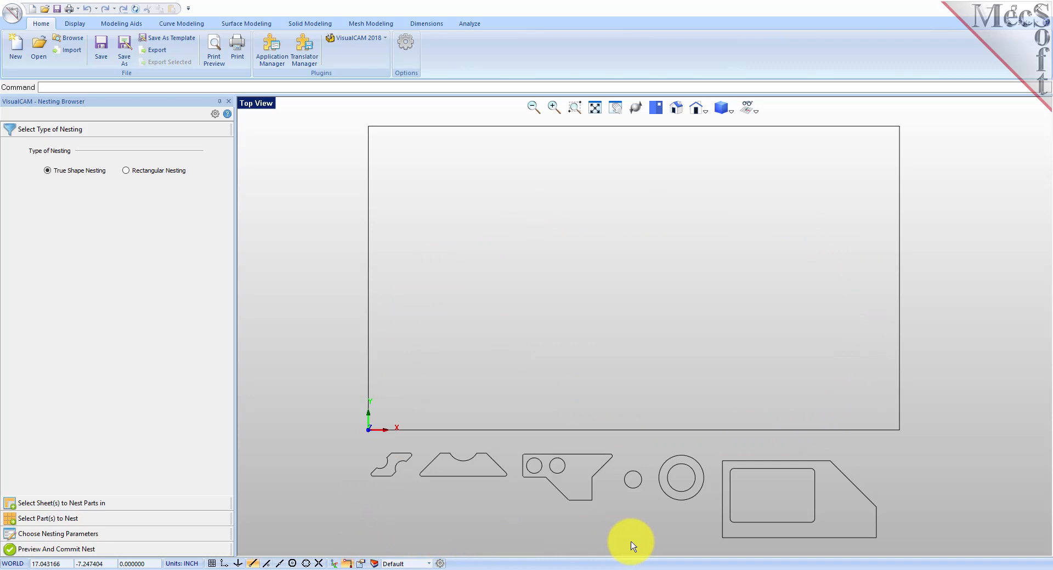
left_click(627, 431)
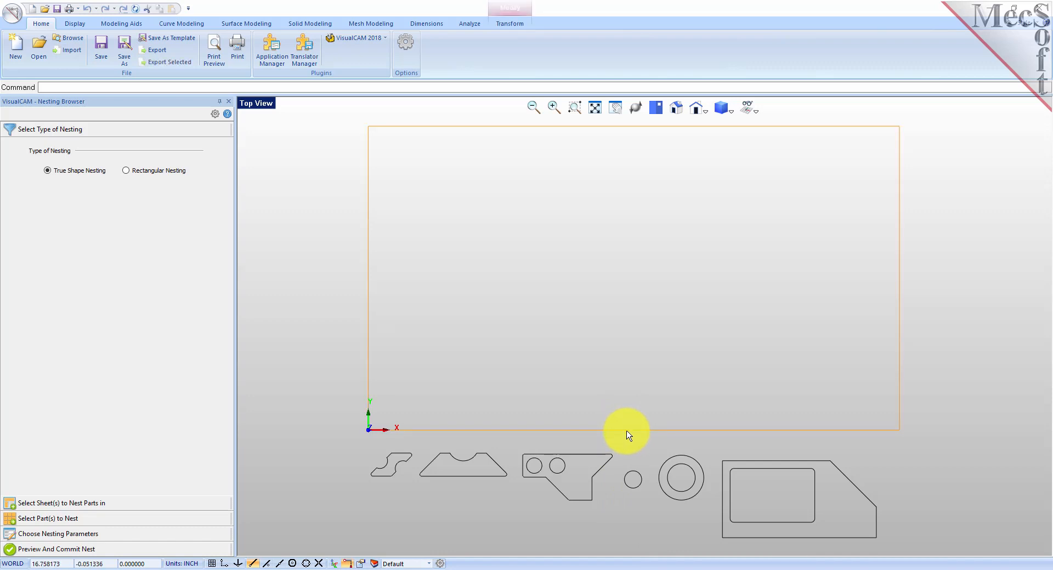
left_click(653, 532)
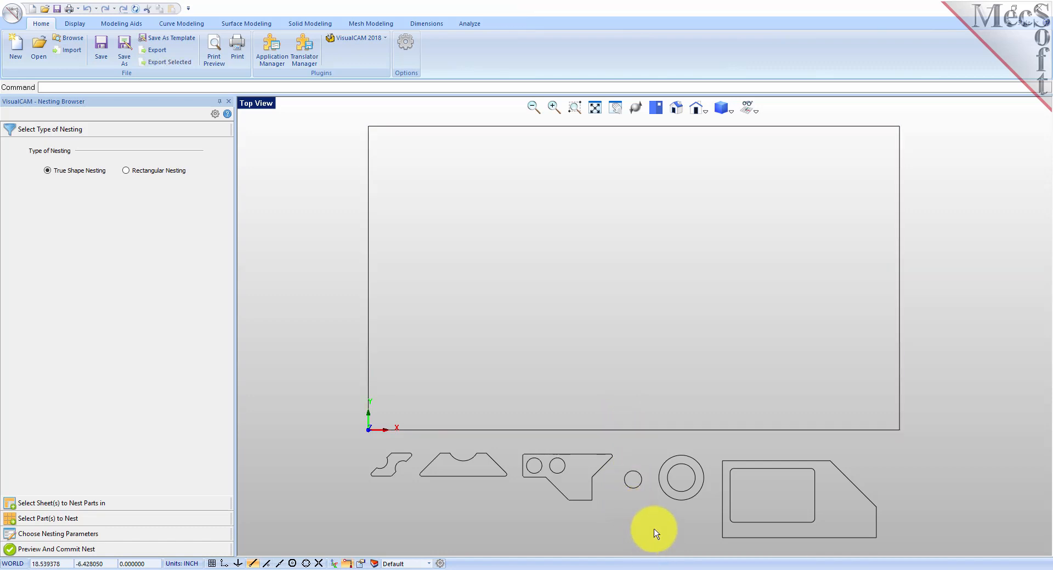
left_click(738, 539)
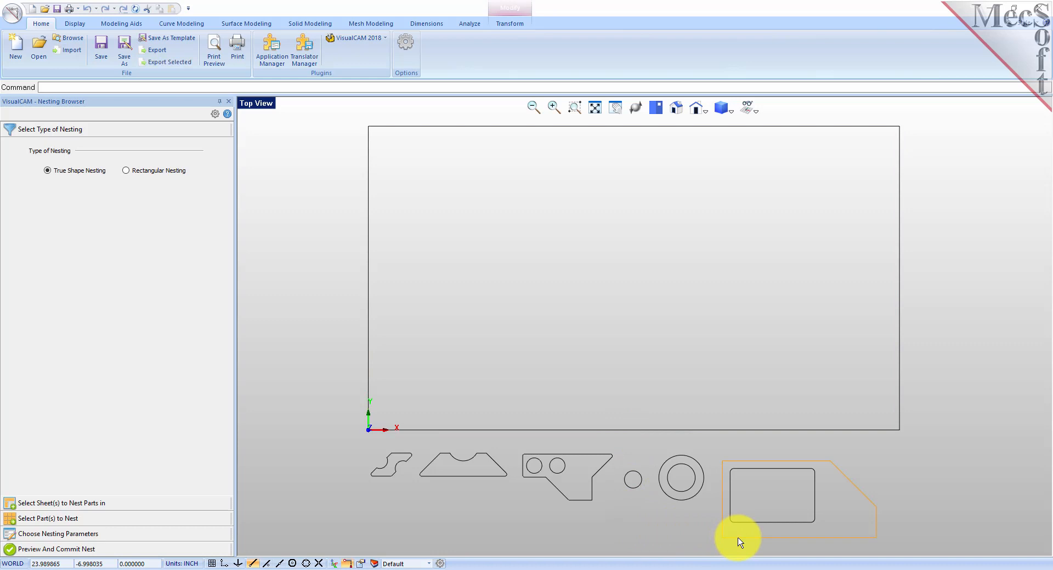
left_click(552, 497)
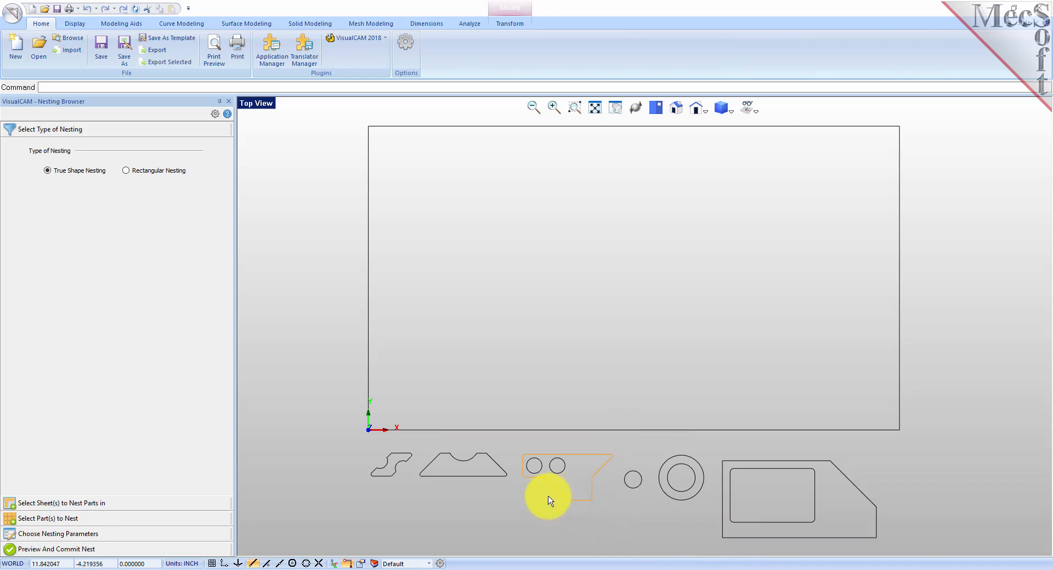
left_click(509, 507)
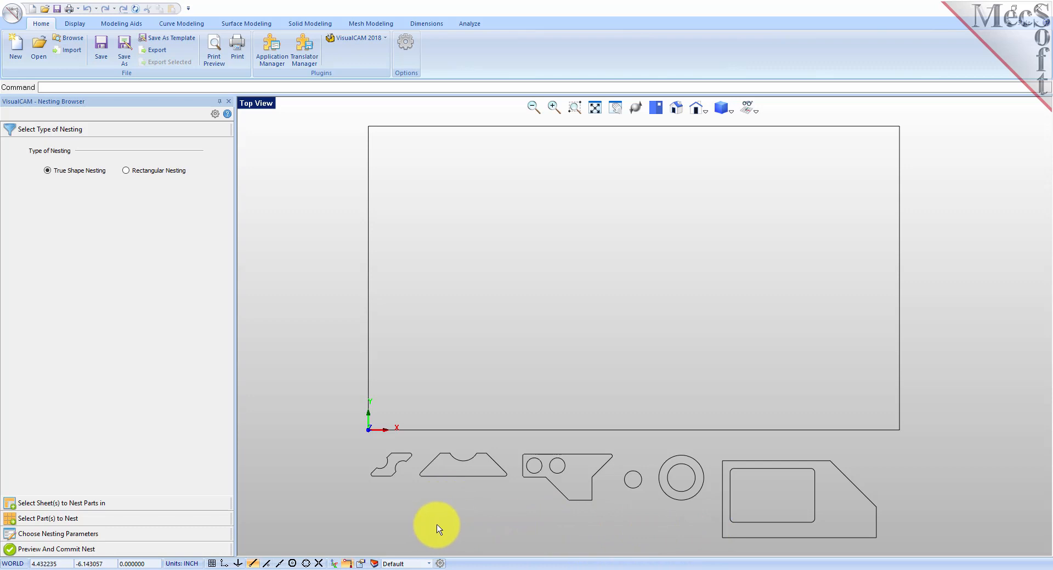
Set the nesting type to Rectangular Nesting and add the large rectangle as the sheet to nest parts in.
left_click(86, 134)
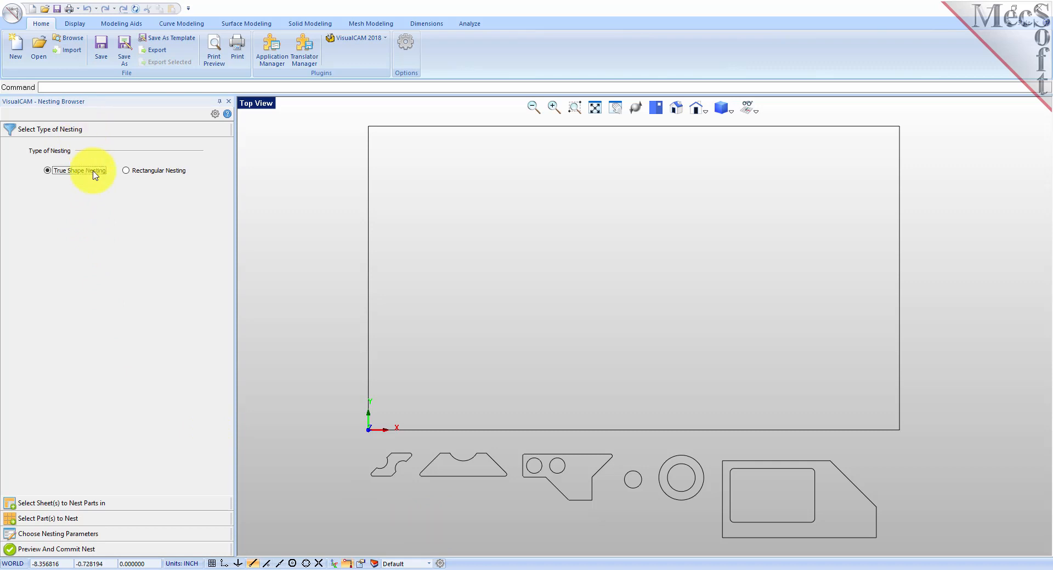
left_click(127, 172)
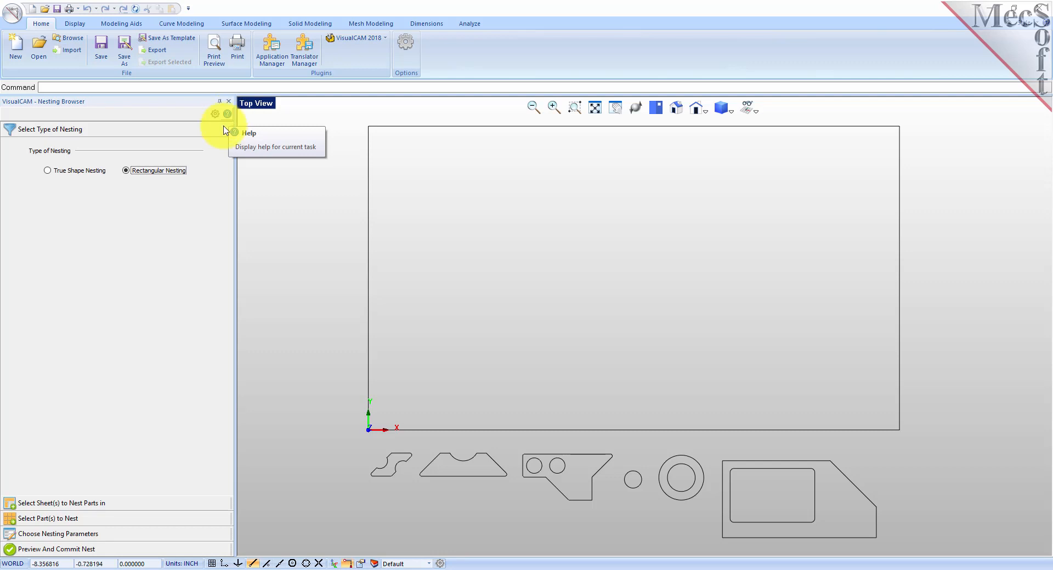
left_click(106, 506)
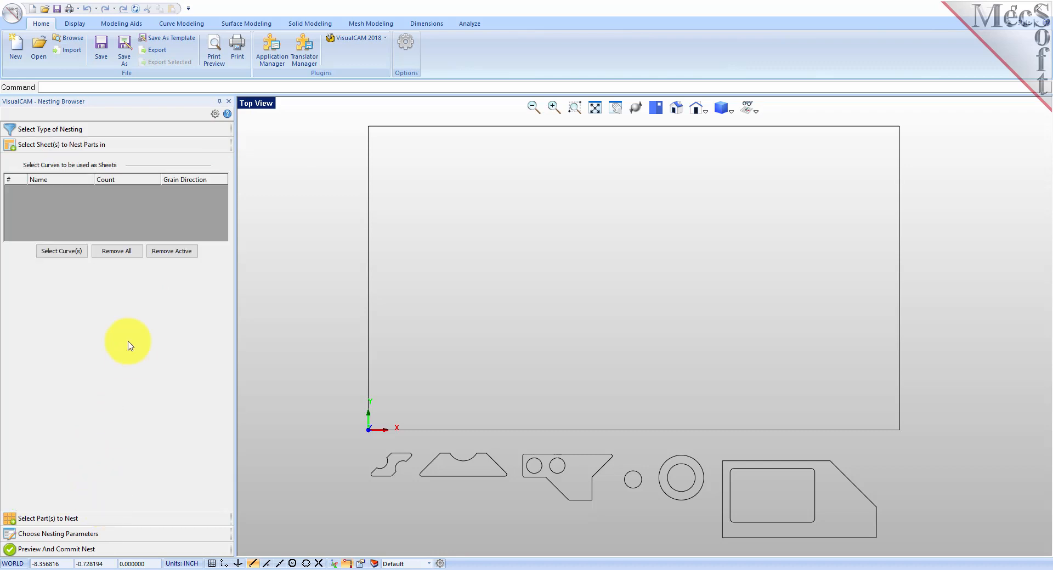
left_click(71, 257)
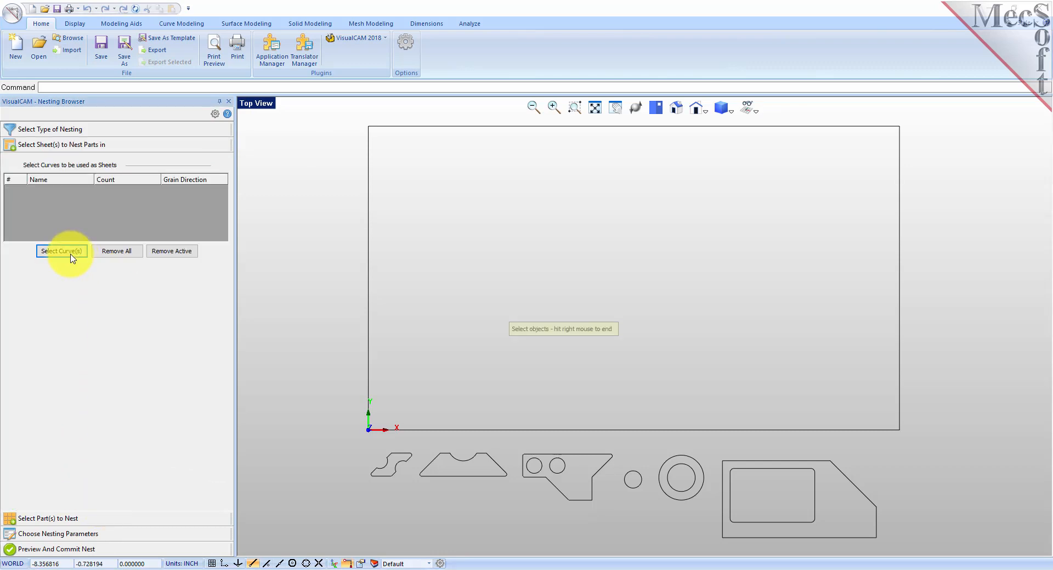
left_click(466, 430)
right_click(513, 259)
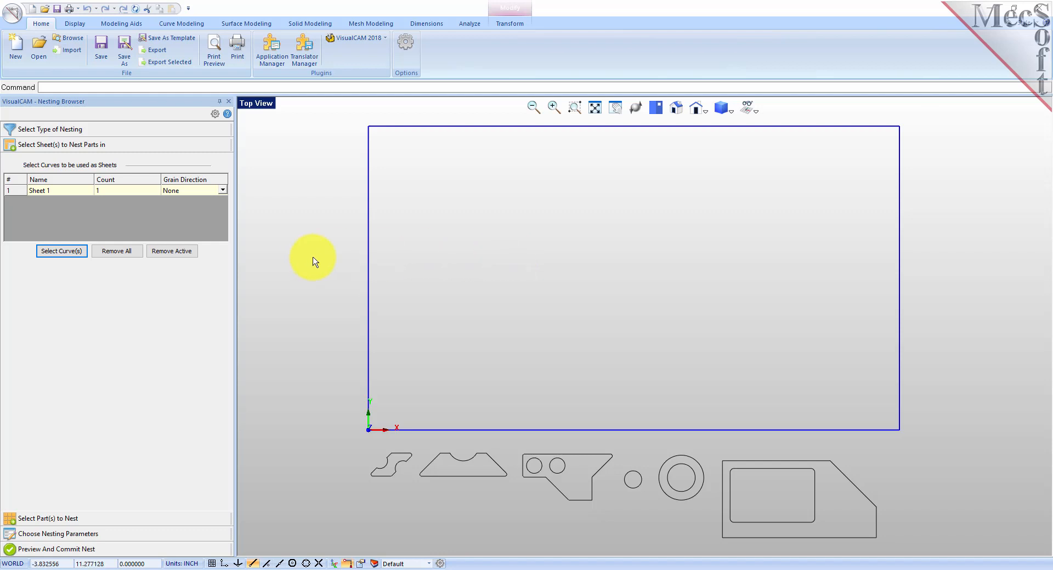
Set the count of Sheet 1 to 2.
left_click(15, 191)
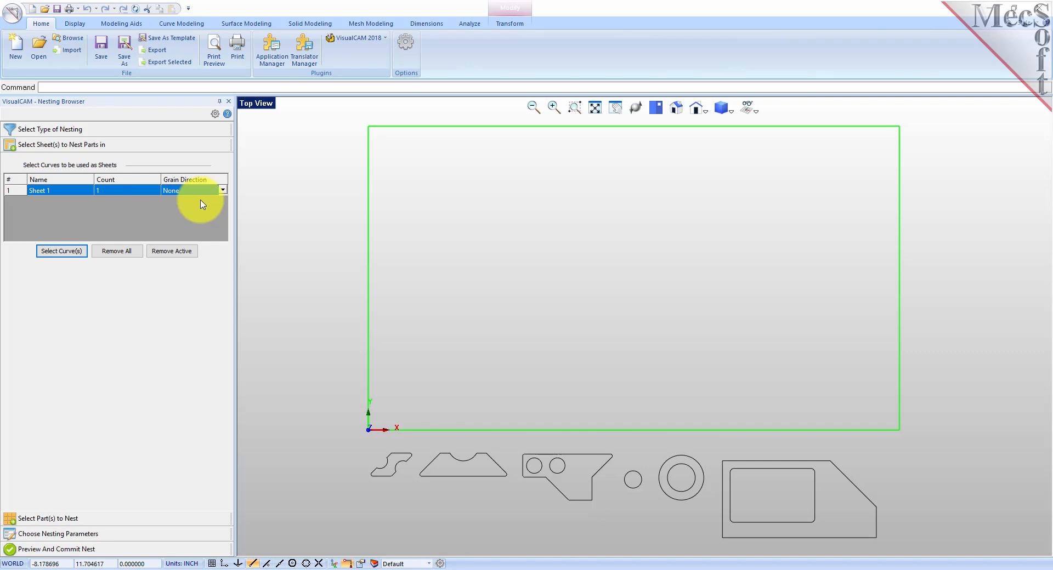
left_click(113, 190)
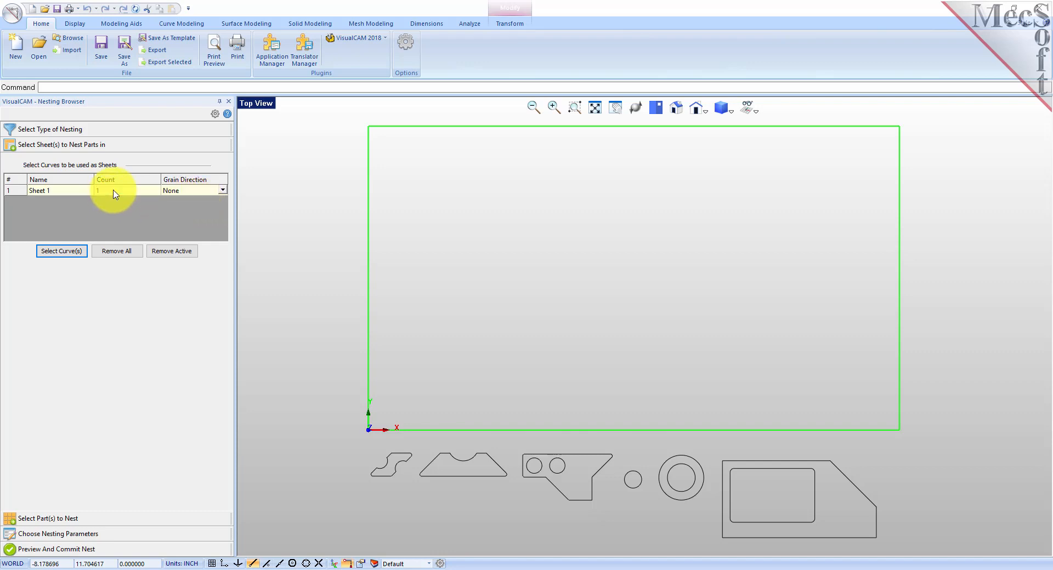
left_click(114, 191)
type("2")
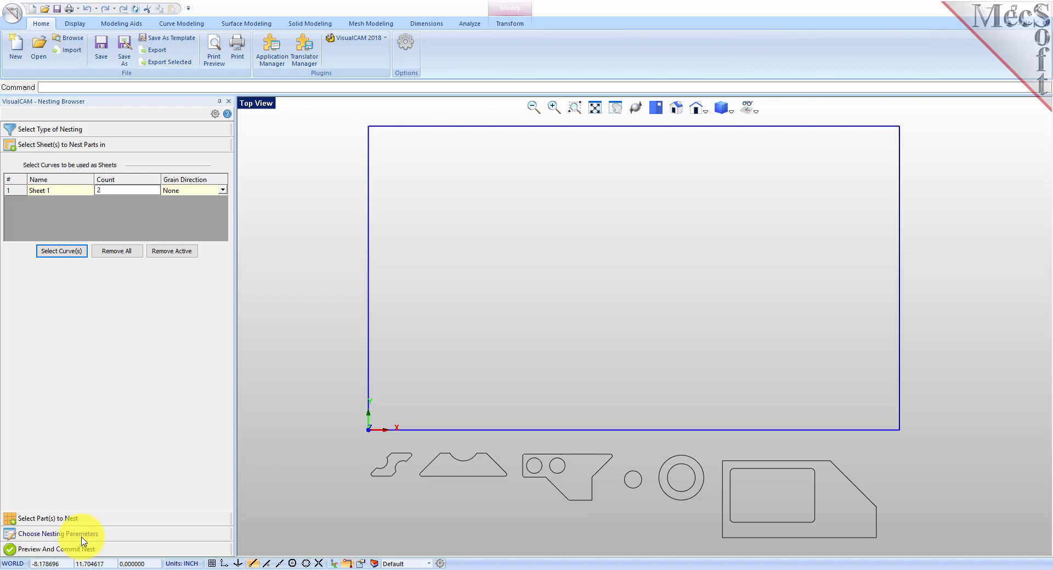
Add all the part curves below the sheet, including their inner holes, as the parts to nest.
left_click(81, 520)
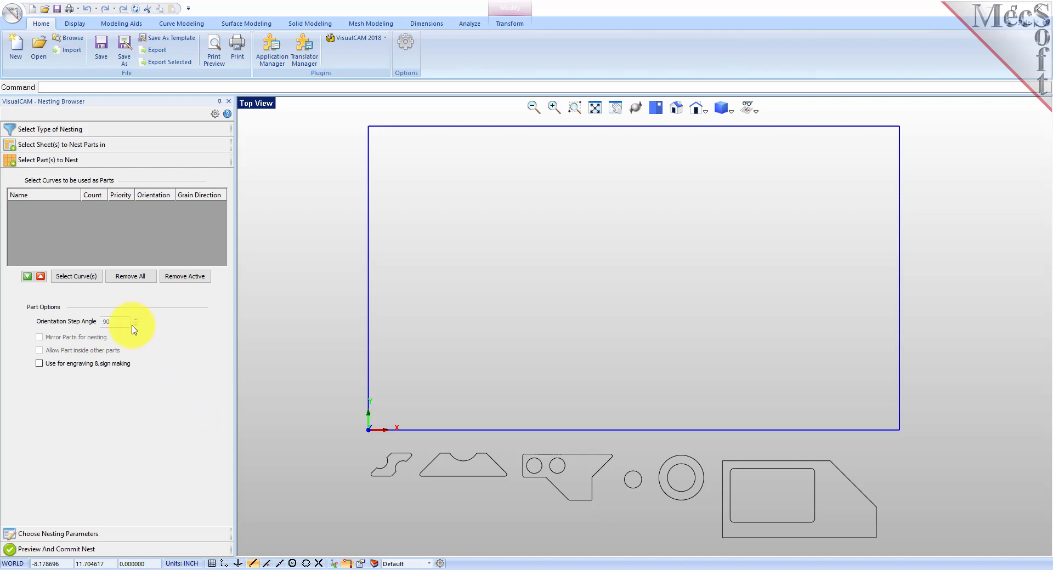
left_click(89, 279)
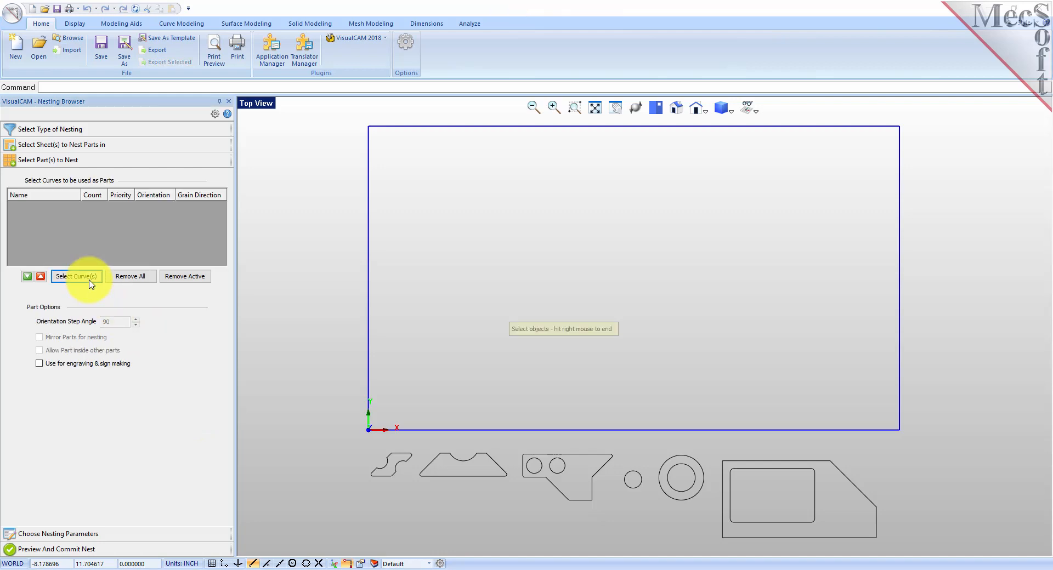
left_click_drag(359, 546, 942, 449)
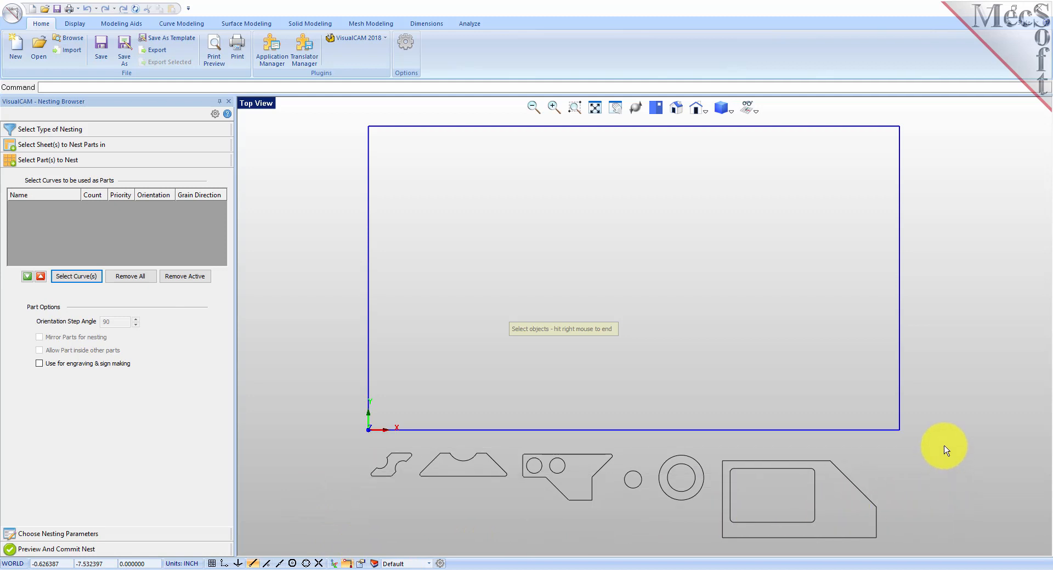
right_click(929, 465)
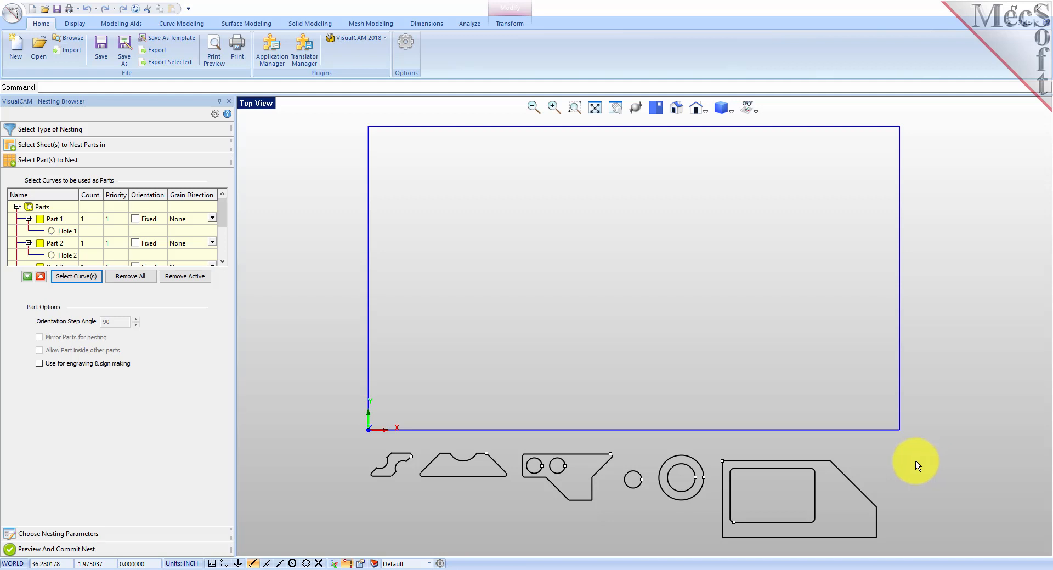
Check which curves the listed parts represent, highlighting Part 1, Part 2, Part 5, Hole 3 and Hole 4 in the drawing.
left_click(53, 220)
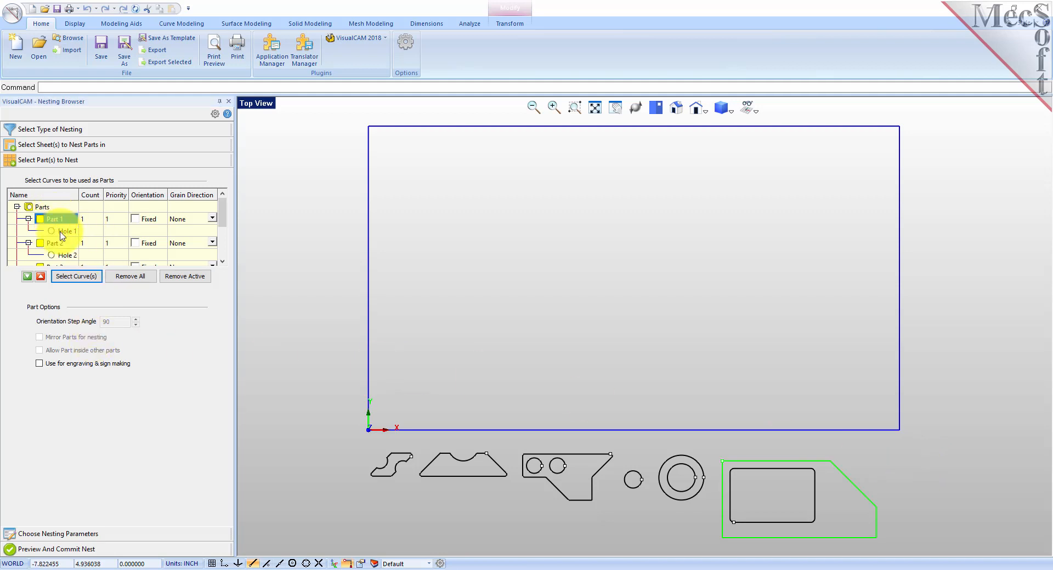
left_click(59, 244)
scroll(64, 250, "down", 3)
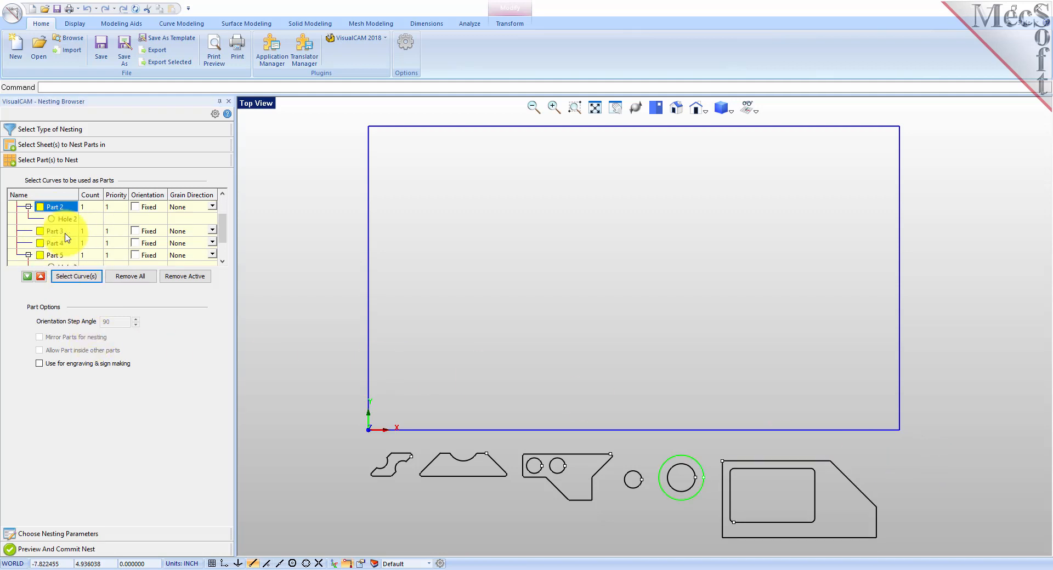
left_click(61, 219)
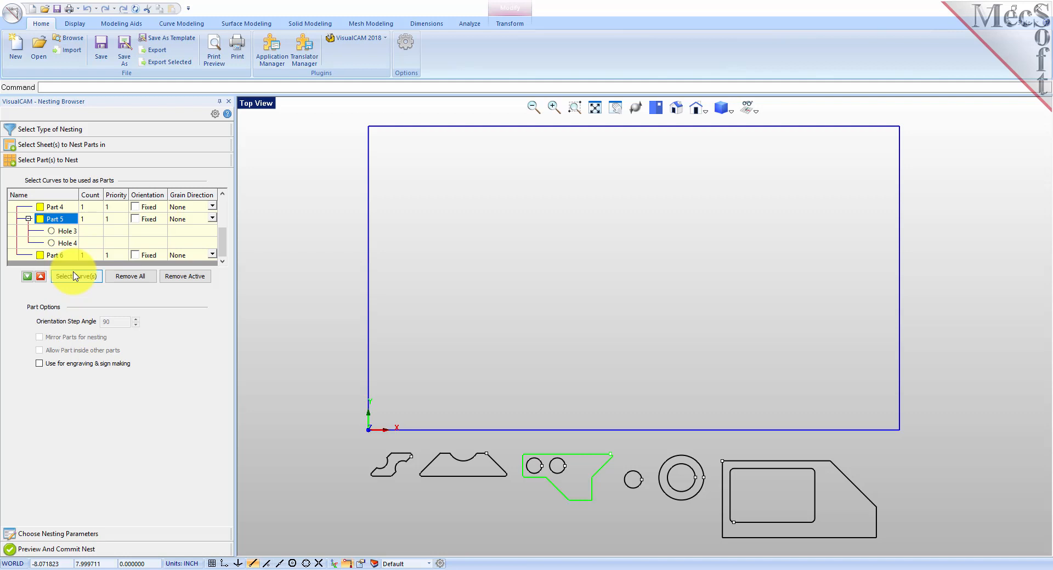
left_click(70, 232)
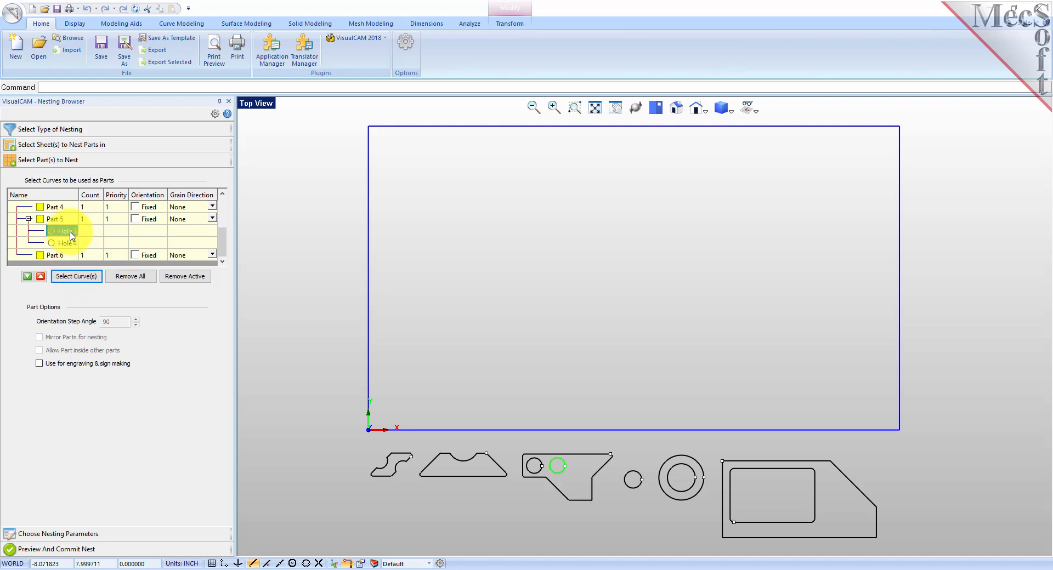
left_click(73, 245)
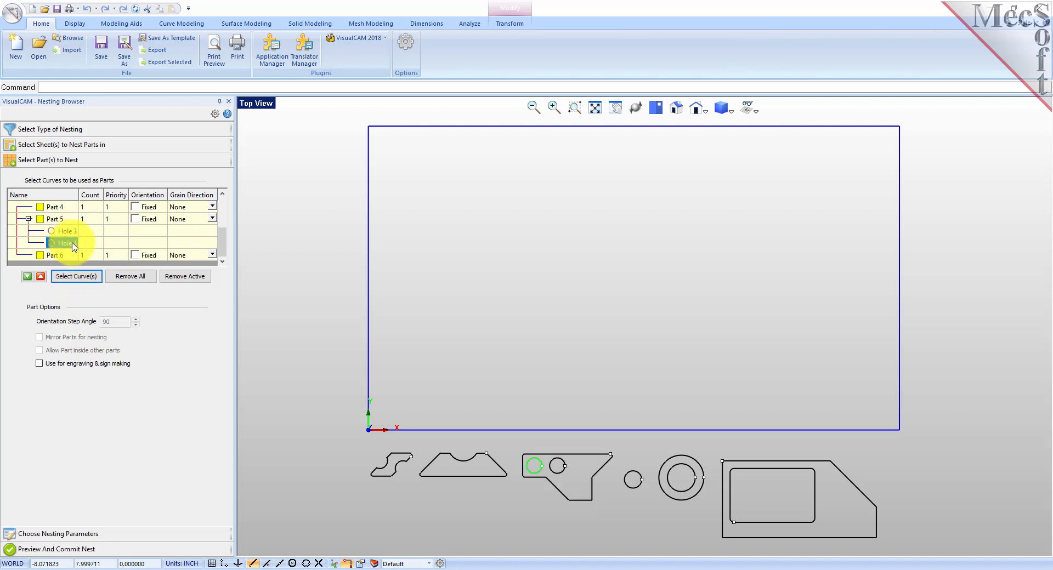
Highlight Part 1 and Hole 3 in the drawing to compare which curves they represent.
scroll(131, 242, "up", 3)
left_click(57, 220)
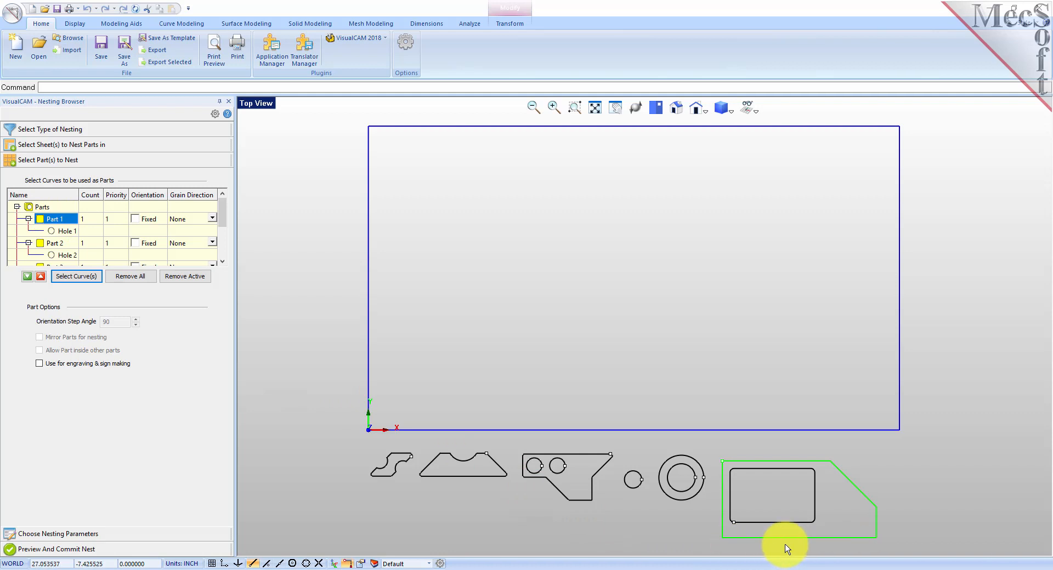
scroll(108, 239, "down", 1)
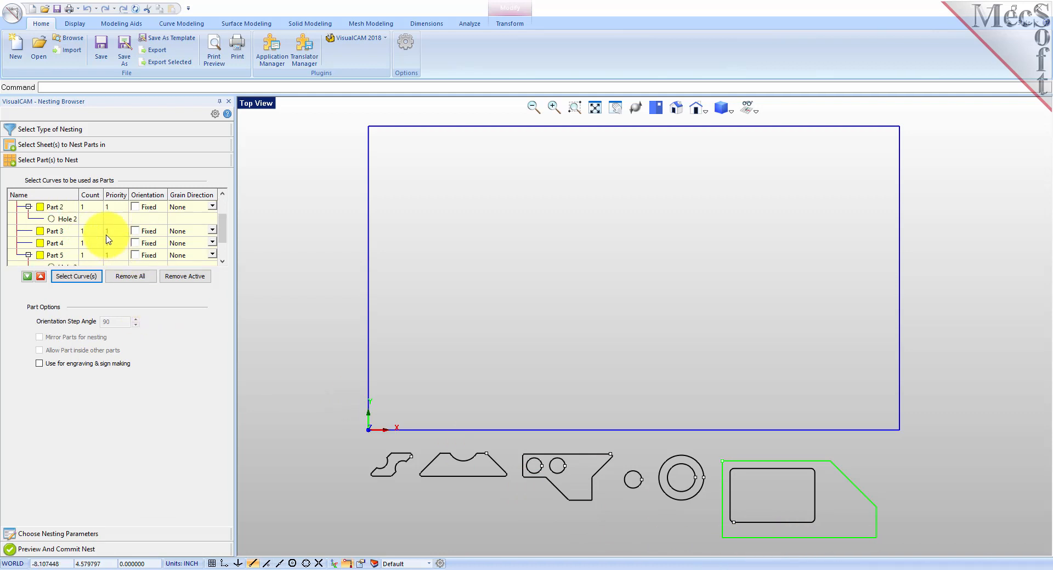
scroll(88, 237, "down", 1)
left_click(64, 234)
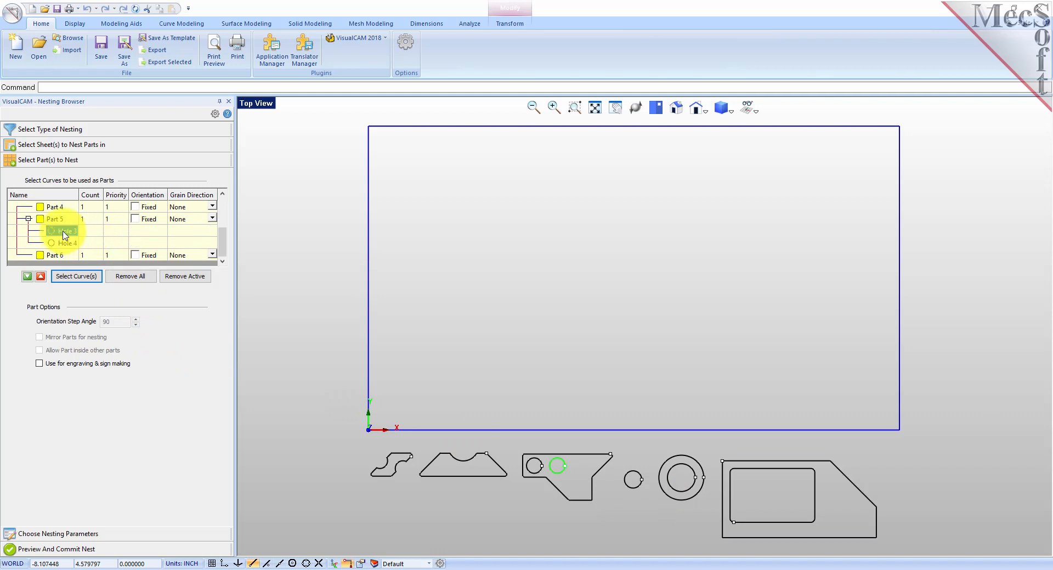
scroll(146, 230, "up", 3)
left_click(62, 221)
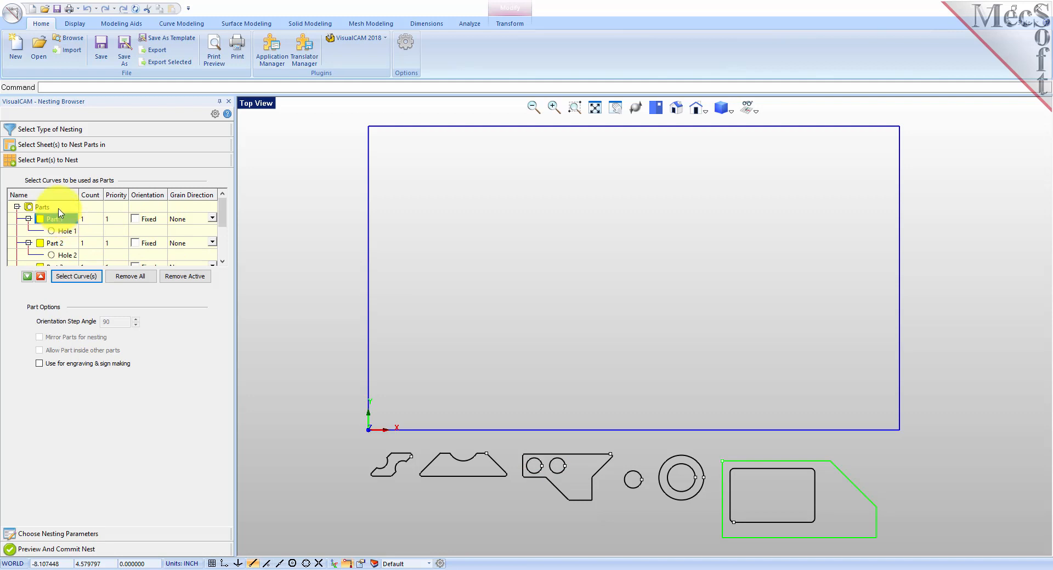
left_click(59, 208)
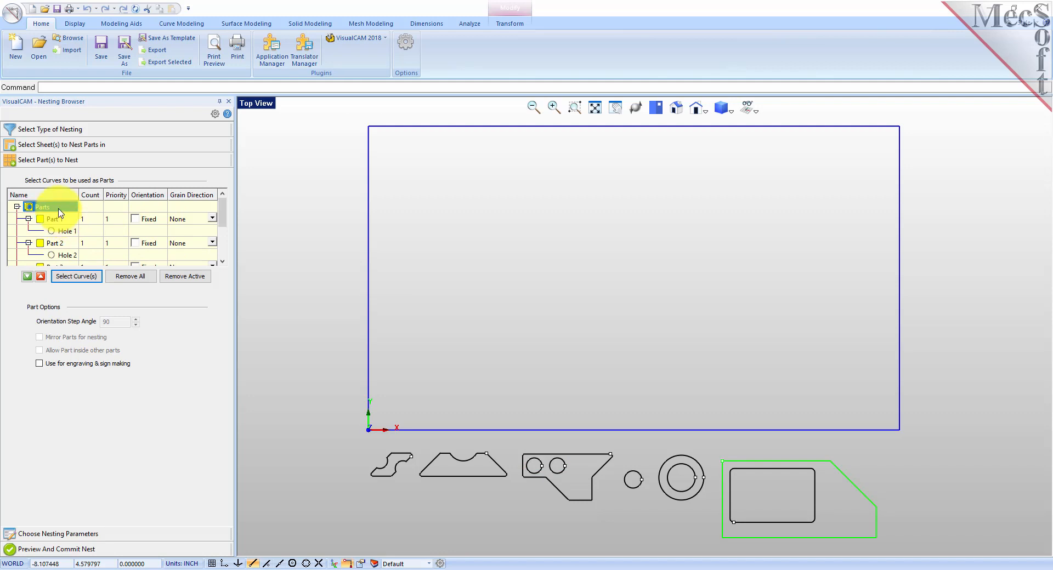
left_click(303, 315)
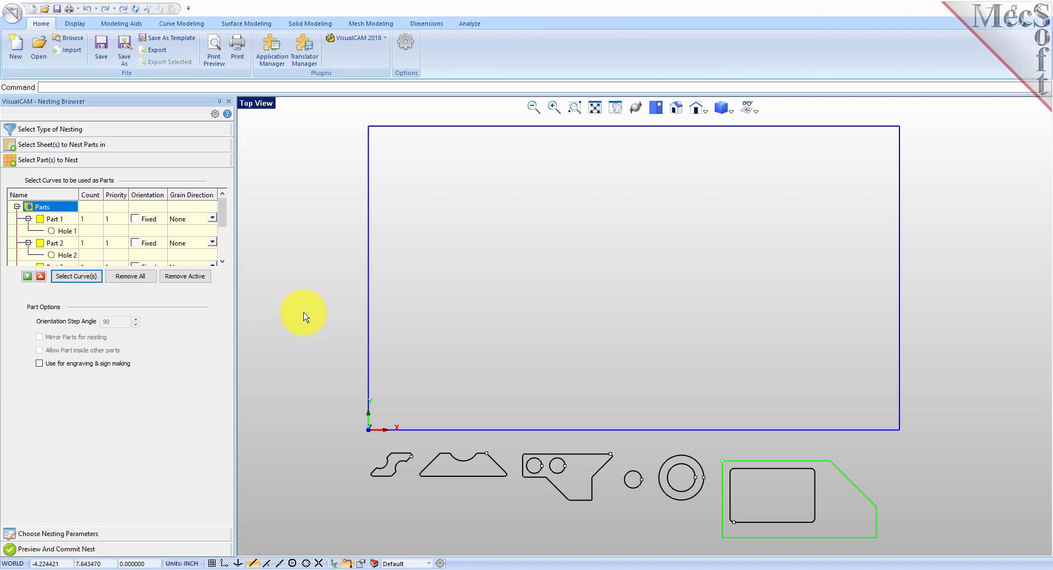
Set the part counts to 32 for Part 1, 4 for Part 2 and 50 for Part 3.
left_click(91, 219)
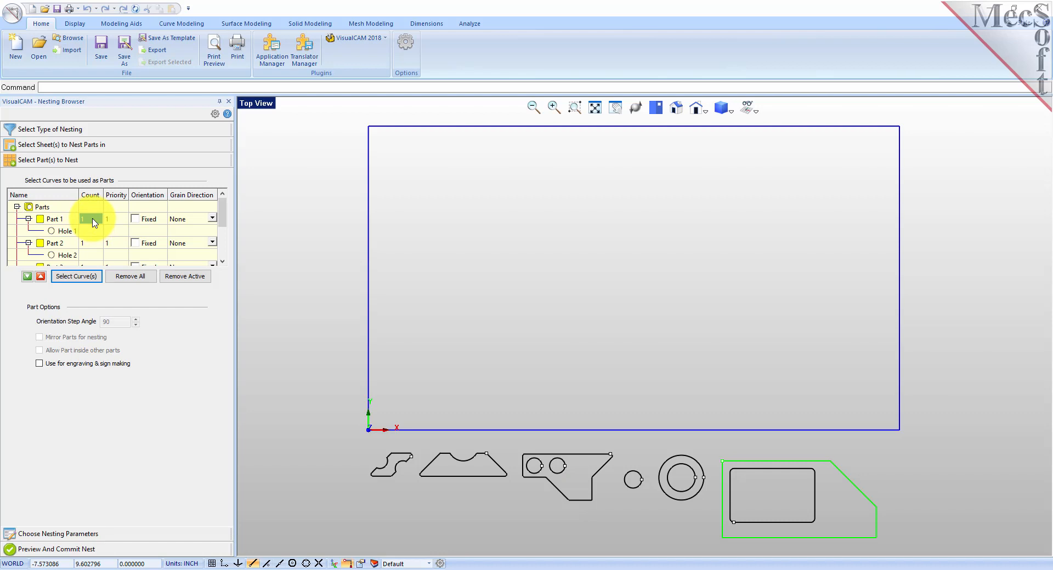
type("32")
left_click(95, 245)
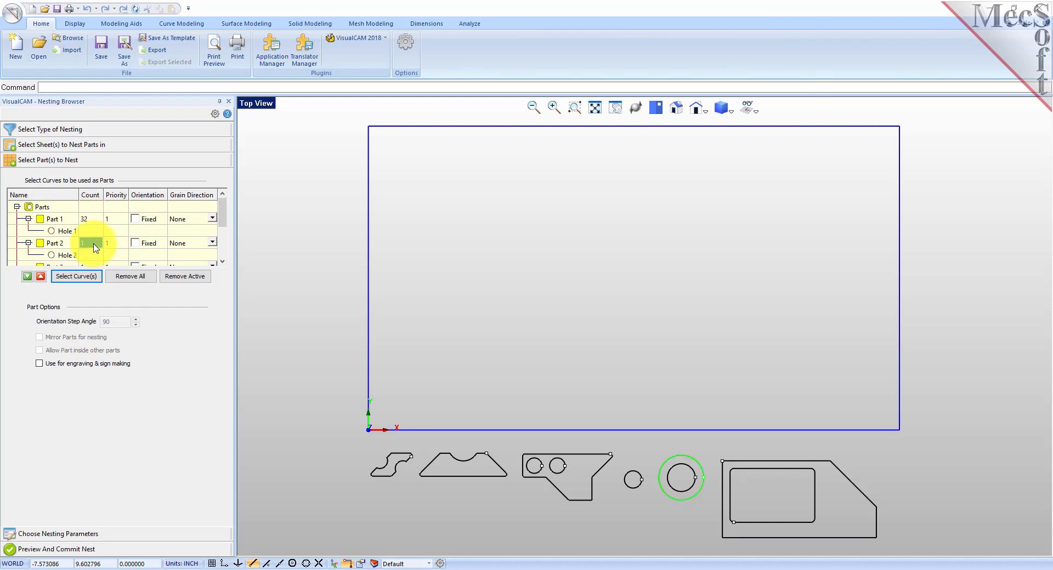
type("4")
scroll(94, 242, "down", 1)
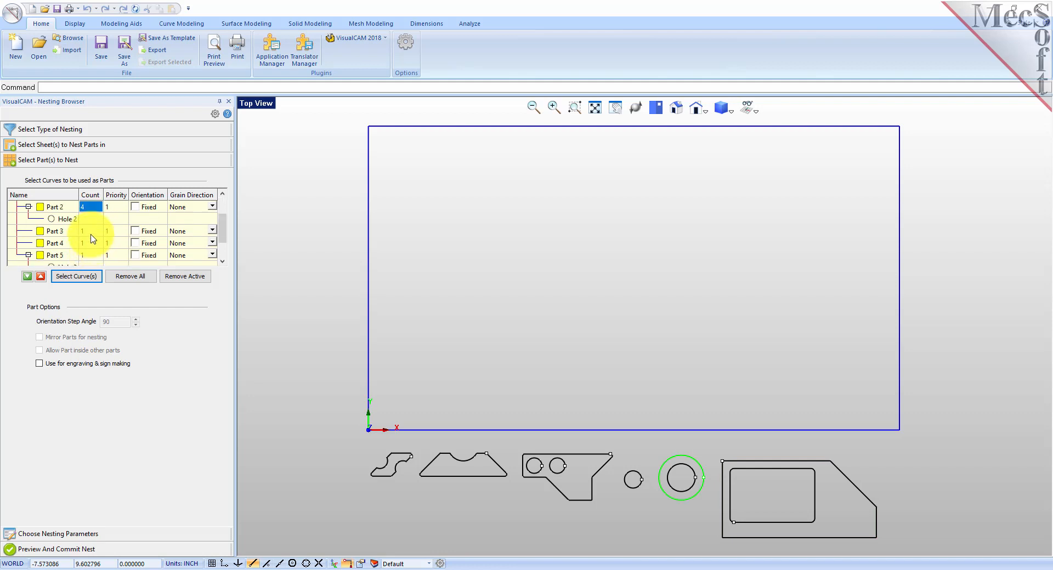
left_click(90, 233)
type("50")
Set the part counts to 4 for Part 4, 6 for Part 5 and 16 for Part 6.
left_click(91, 245)
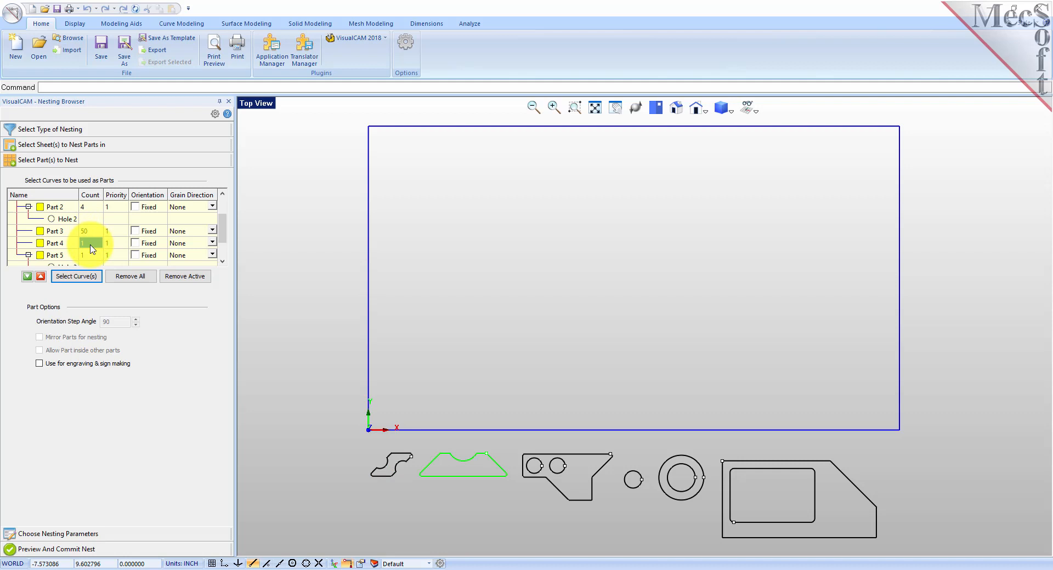
type("4")
scroll(91, 244, "down", 1)
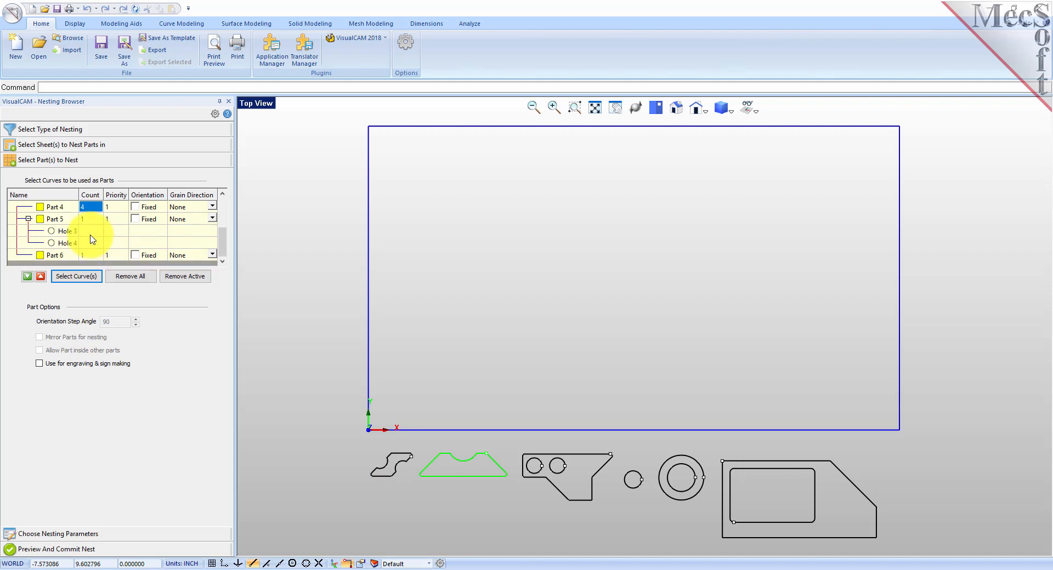
left_click(91, 220)
type("6")
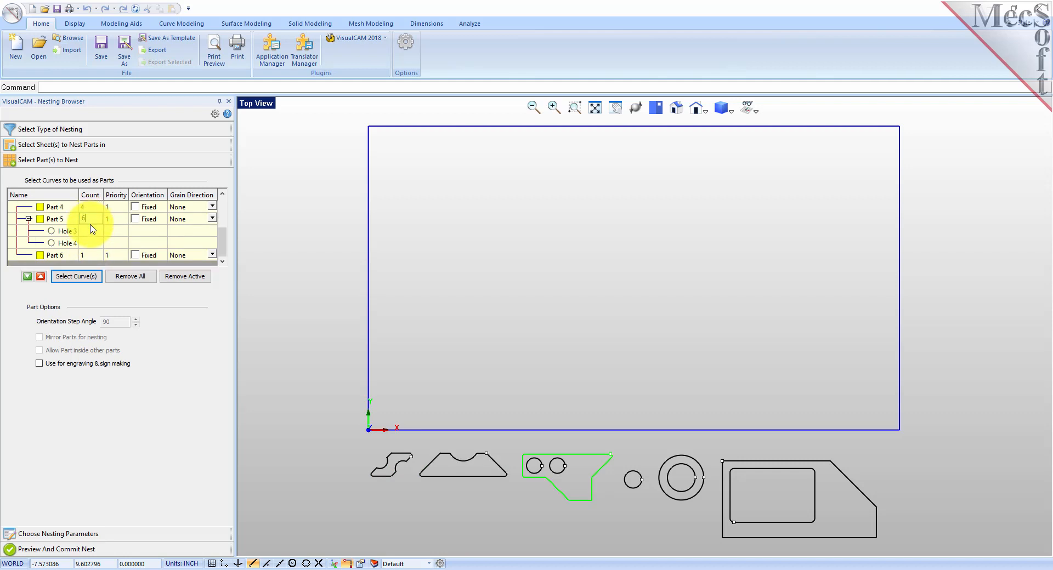
left_click(91, 256)
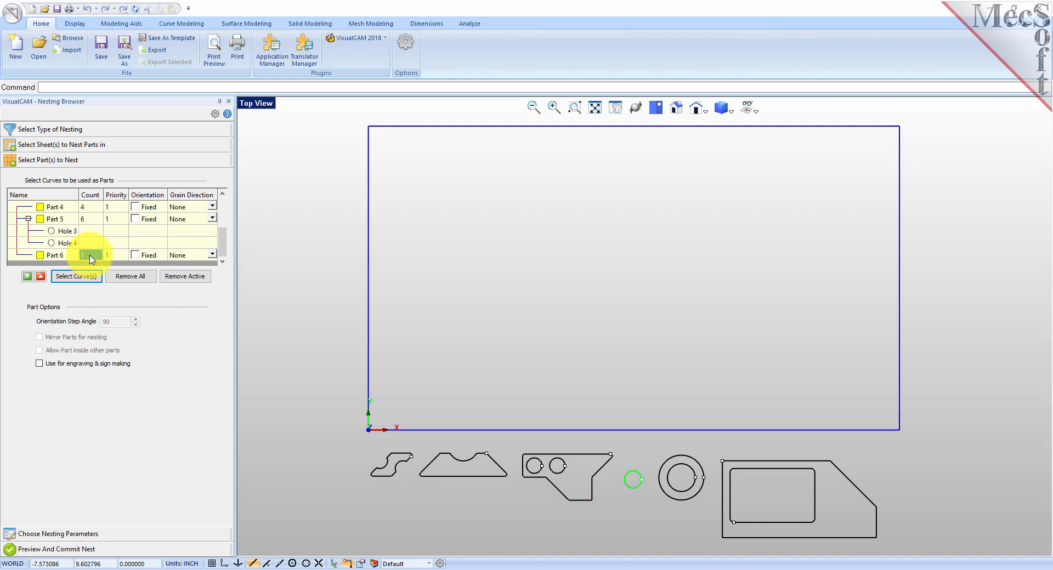
left_click(91, 259)
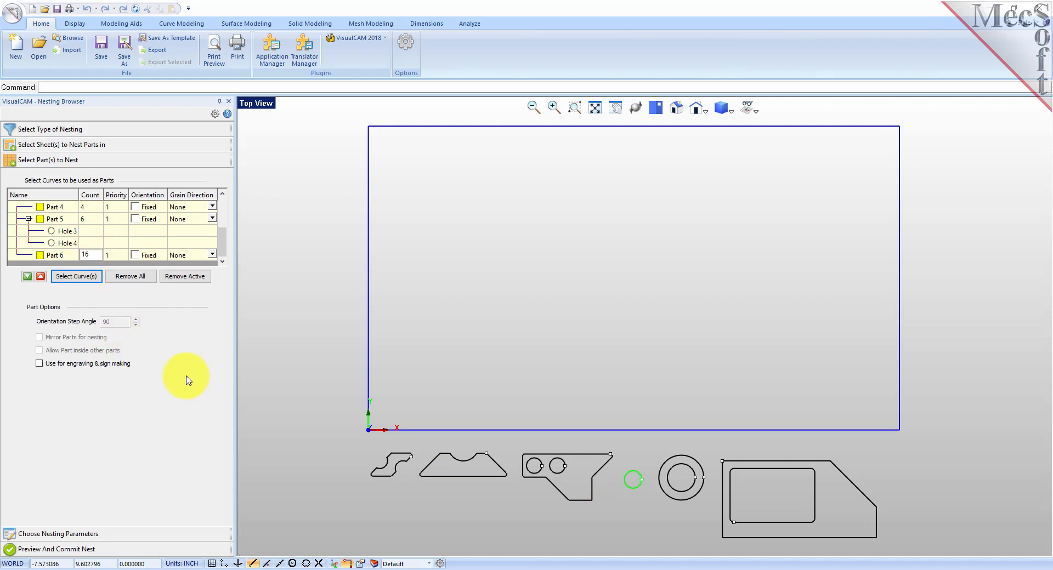
Execute the nest with distances of 0.15 part to part and 0.25 part to sheet, and preview both nested sheets.
left_click(82, 535)
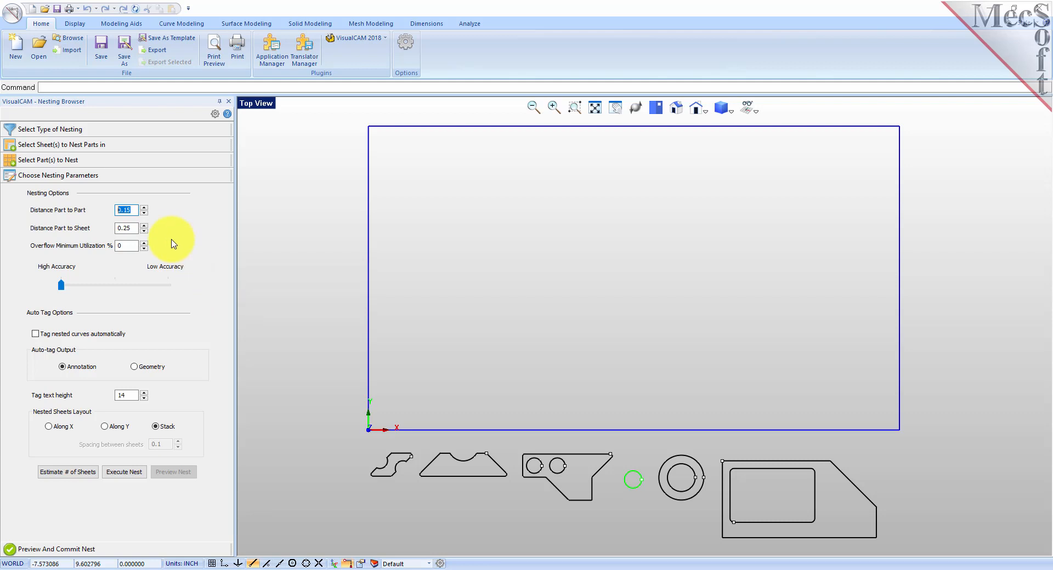
left_click(136, 211)
double_click(137, 211)
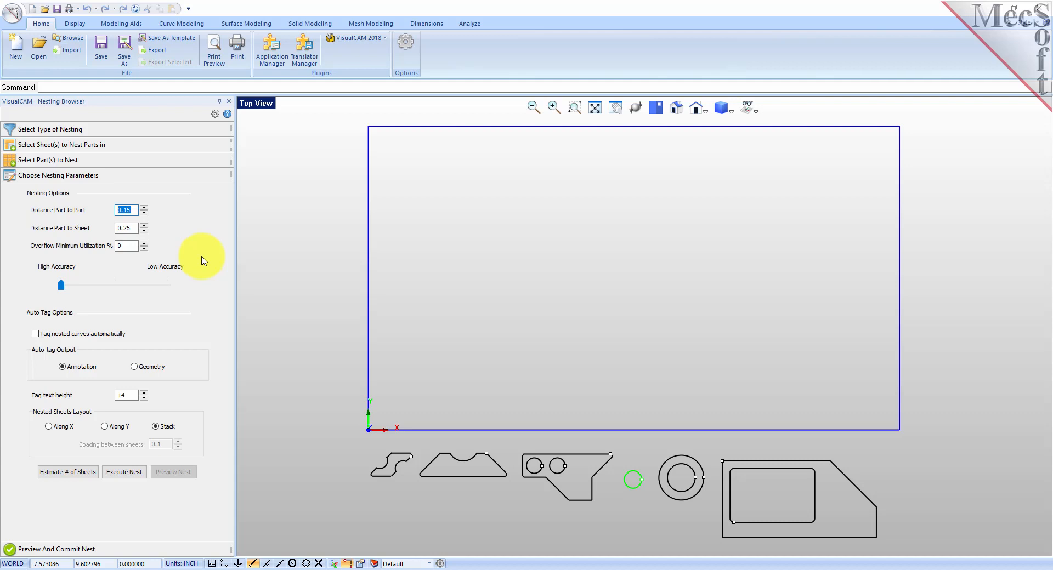
double_click(132, 227)
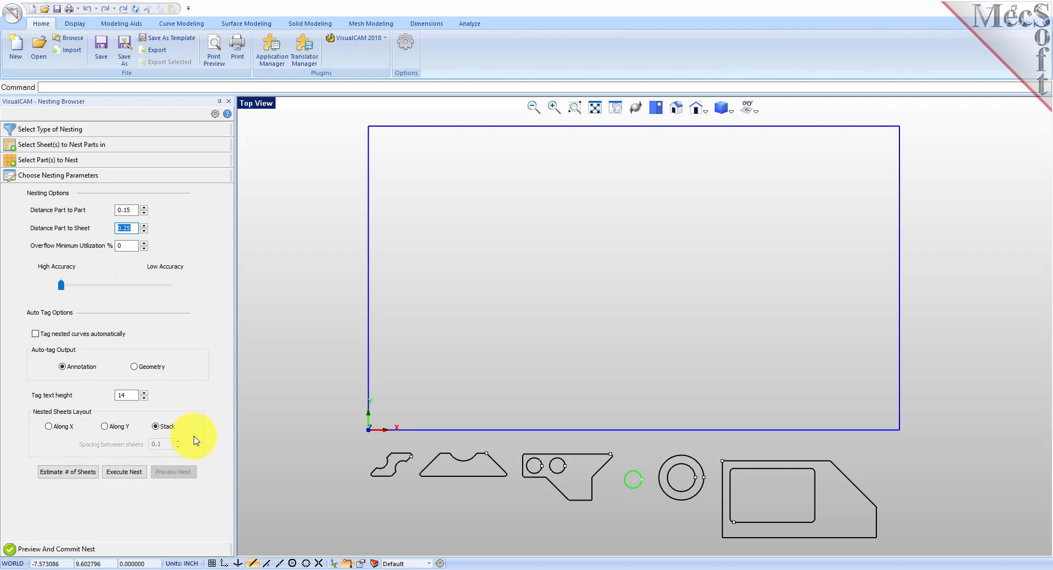
left_click(134, 475)
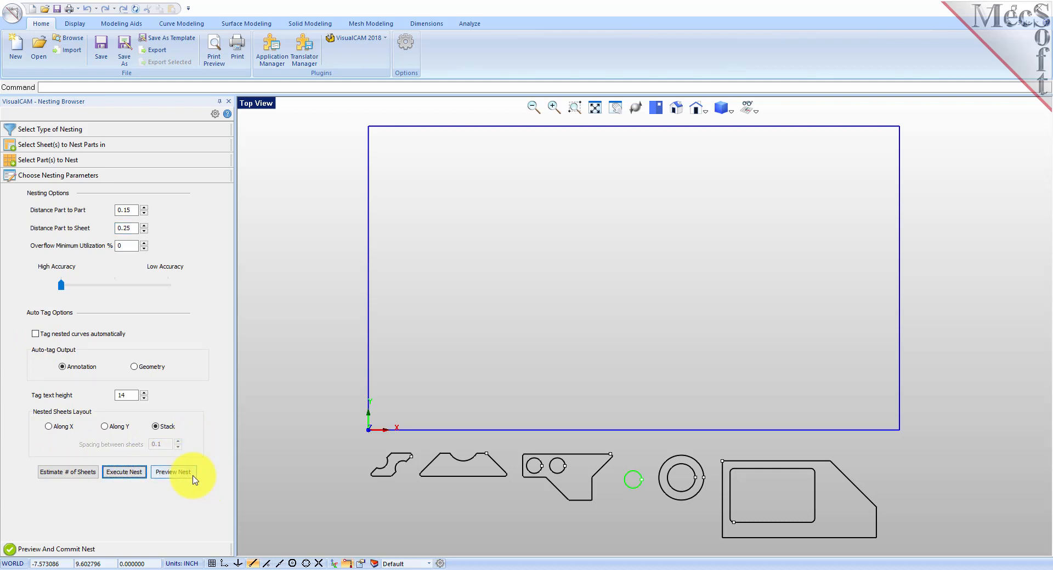
left_click(174, 474)
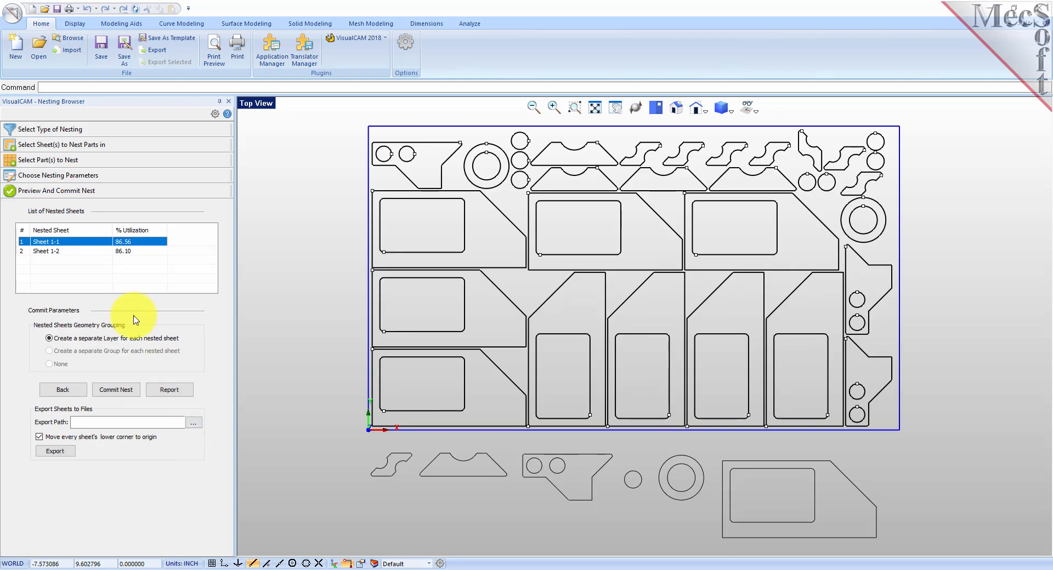
left_click(49, 251)
left_click(57, 242)
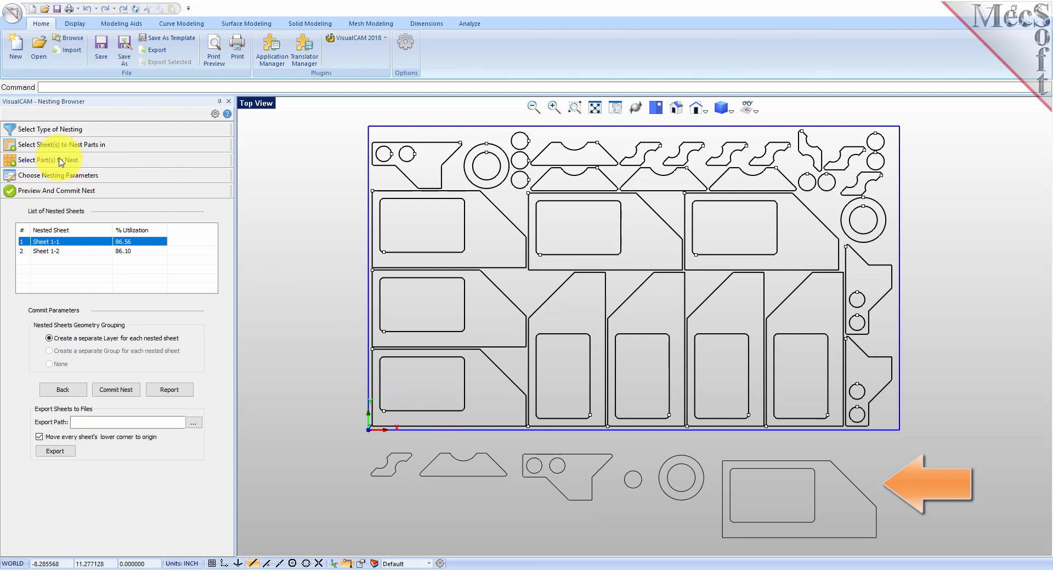
Set the grain direction of Sheet 1 to Along X.
left_click(72, 148)
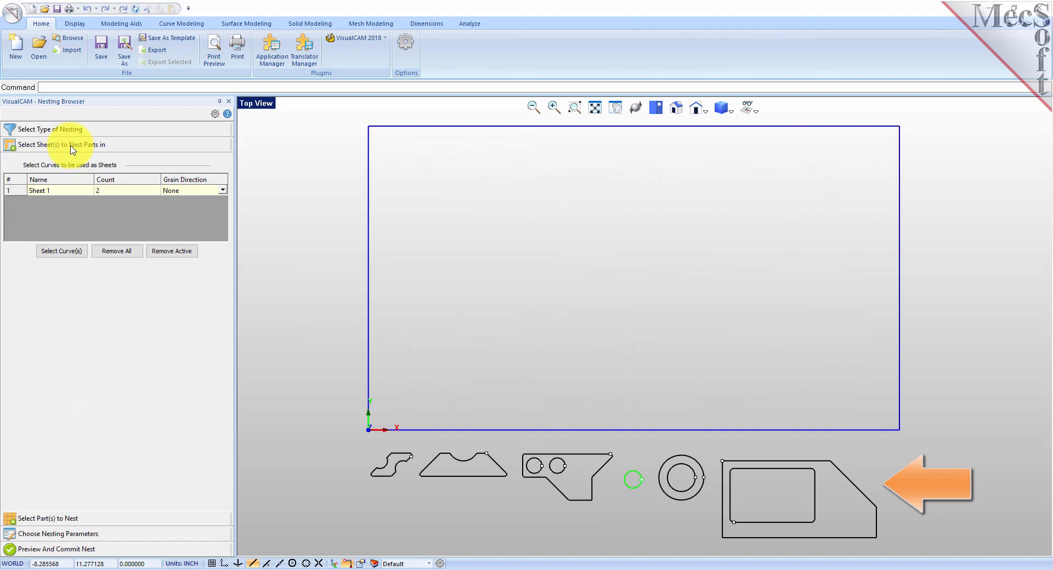
left_click(224, 191)
left_click(222, 190)
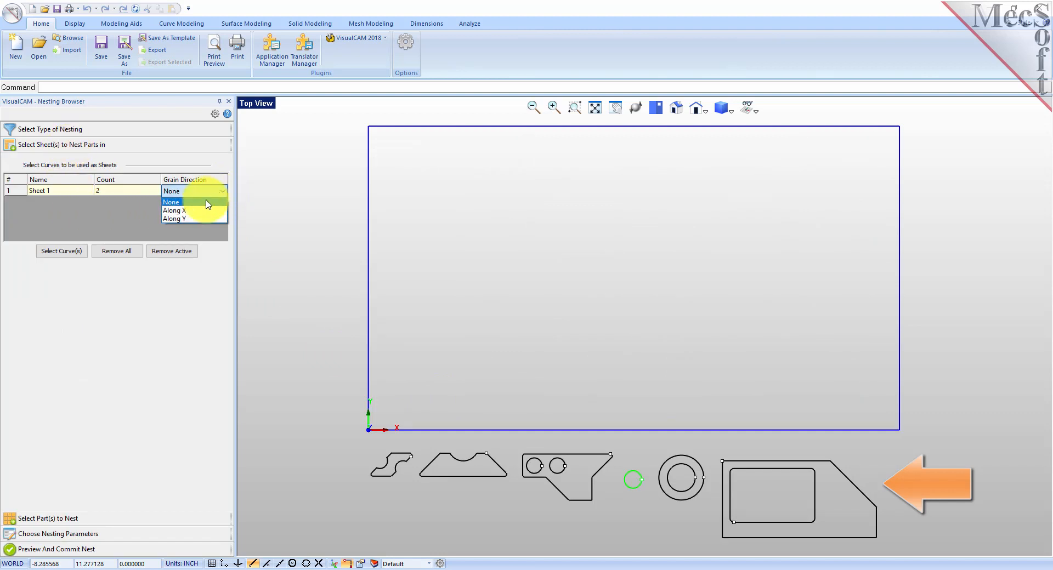
left_click(202, 210)
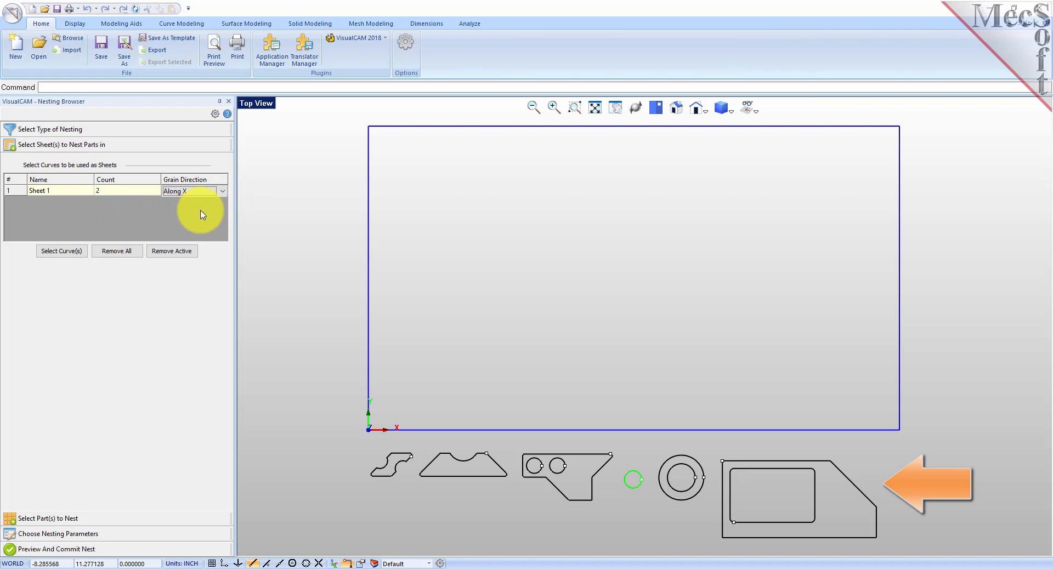
Set the grain direction of Part 1 to Along Y.
left_click(89, 519)
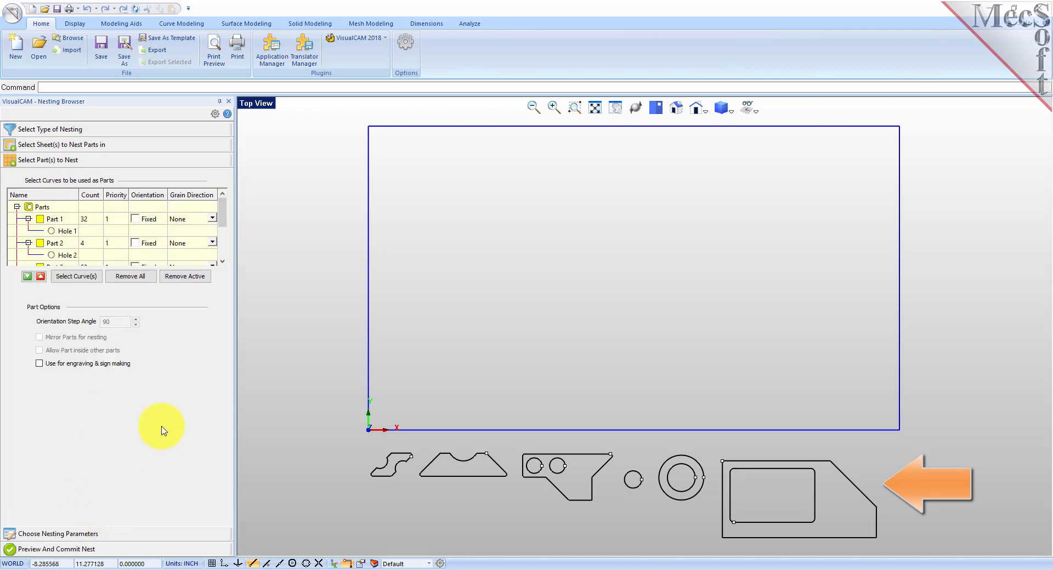
left_click(200, 220)
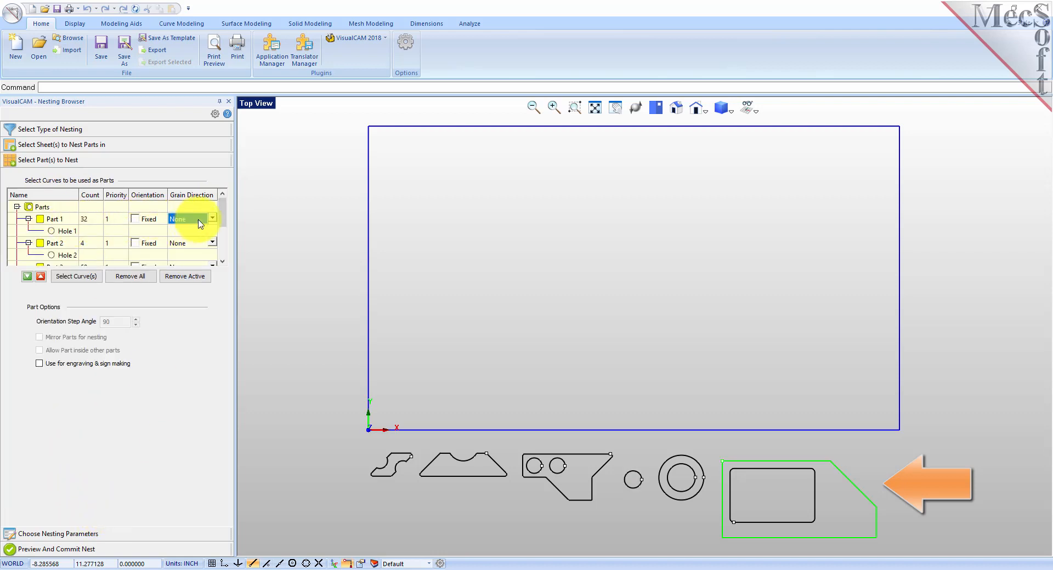
left_click(213, 222)
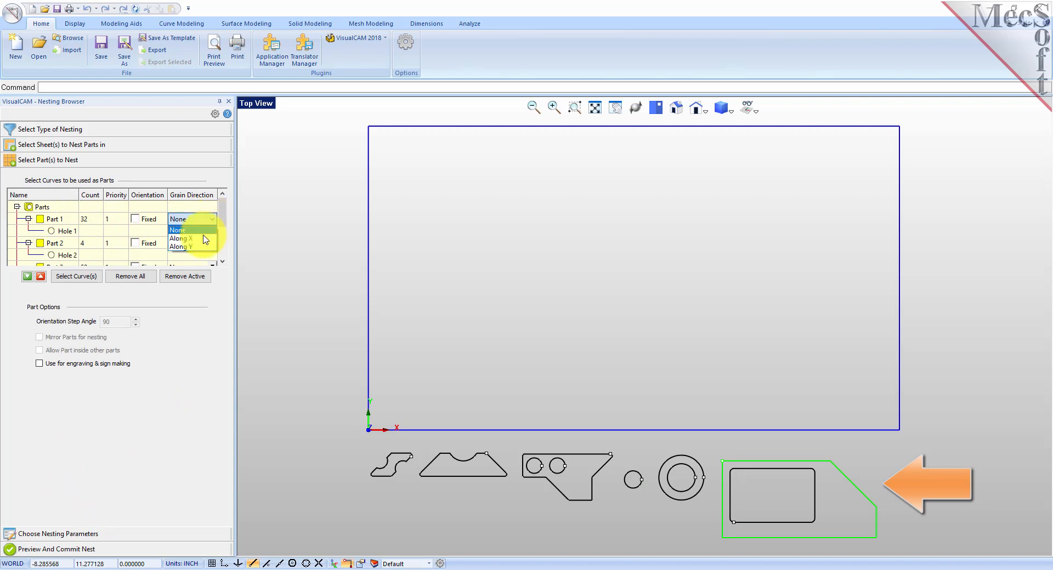
left_click(200, 242)
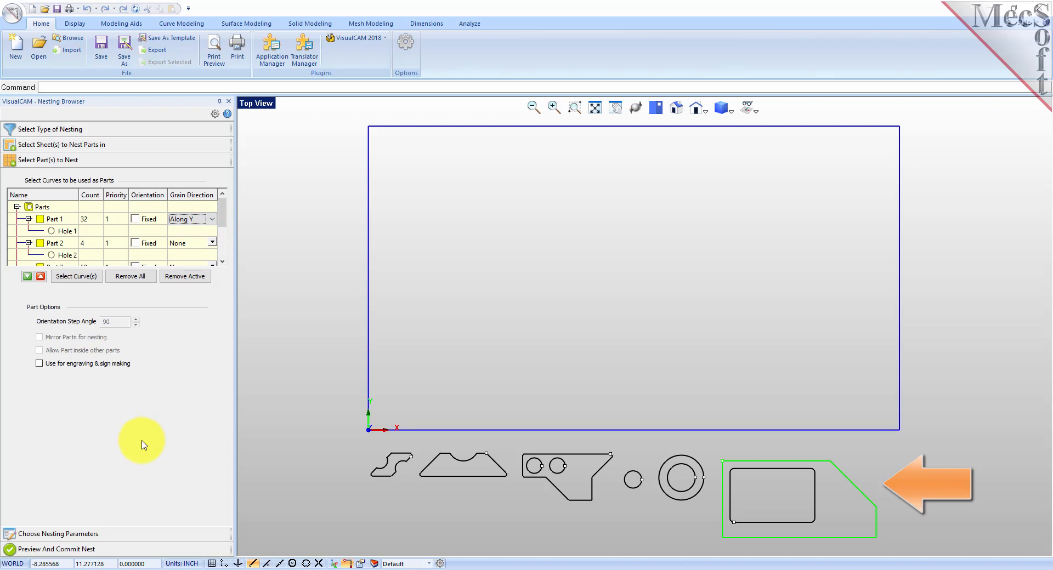
Execute the nest again with the grain directions applied and preview nested sheets 1-1 and 1-2.
left_click(77, 534)
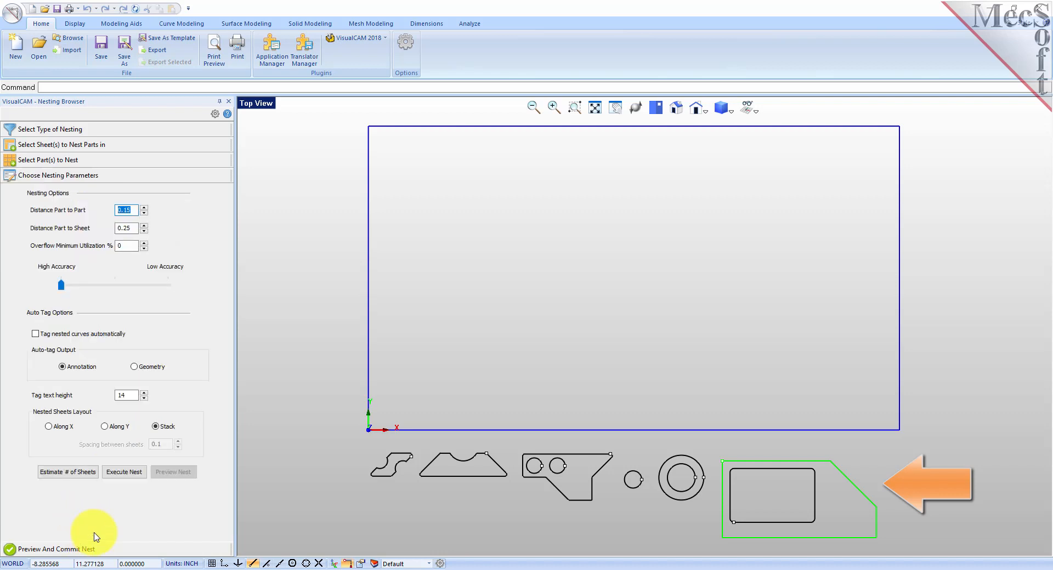
left_click(136, 476)
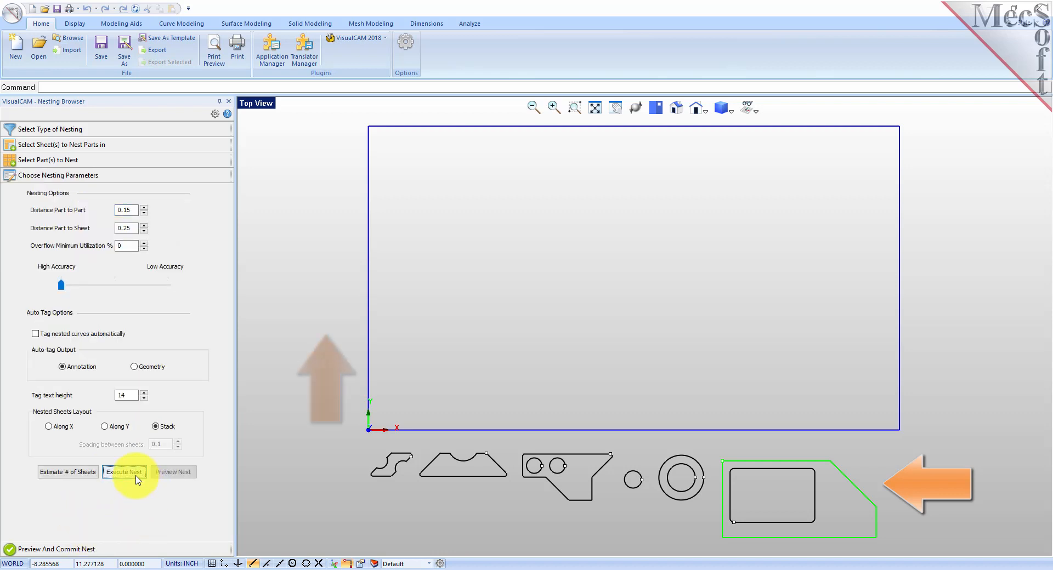
left_click(174, 475)
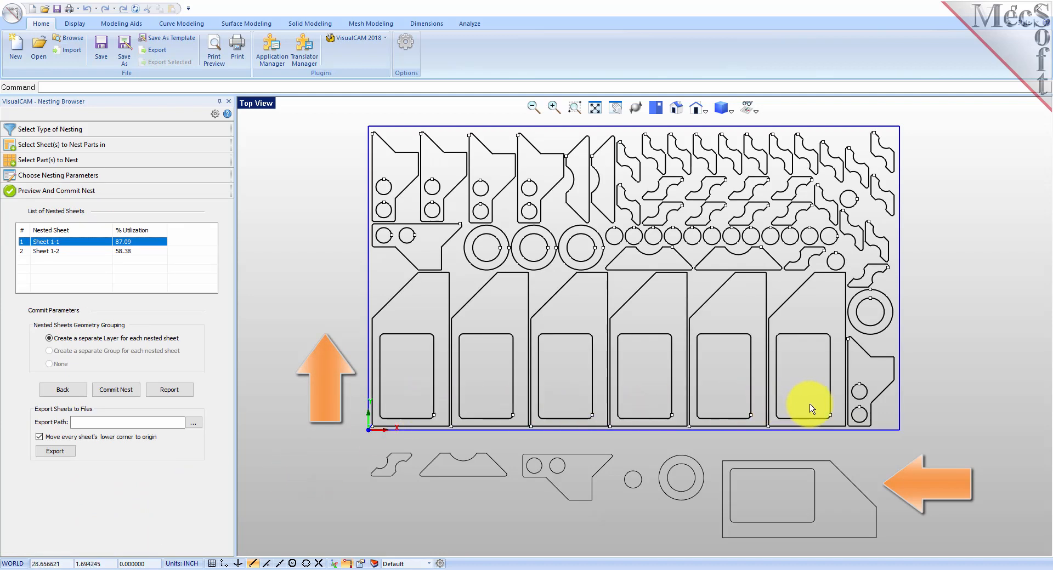
left_click(70, 250)
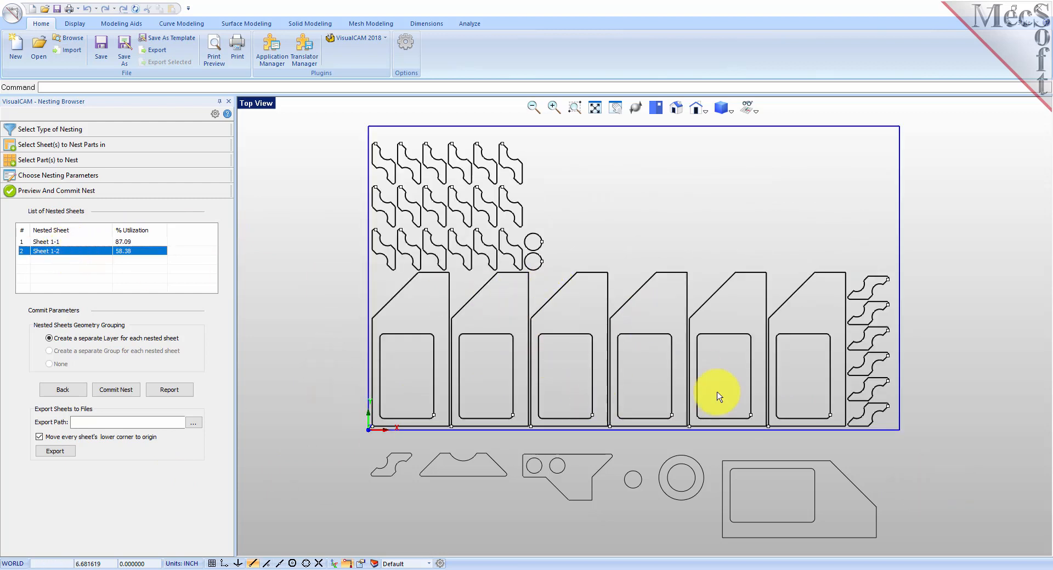
left_click(148, 242)
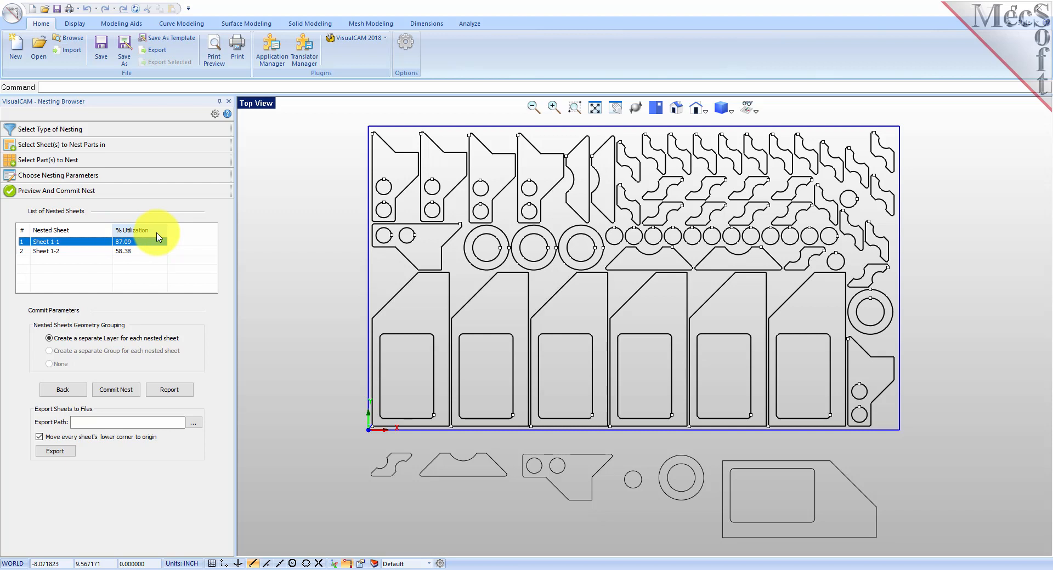
Commit the nest, creating a separate layer for each nested sheet.
left_click(132, 400)
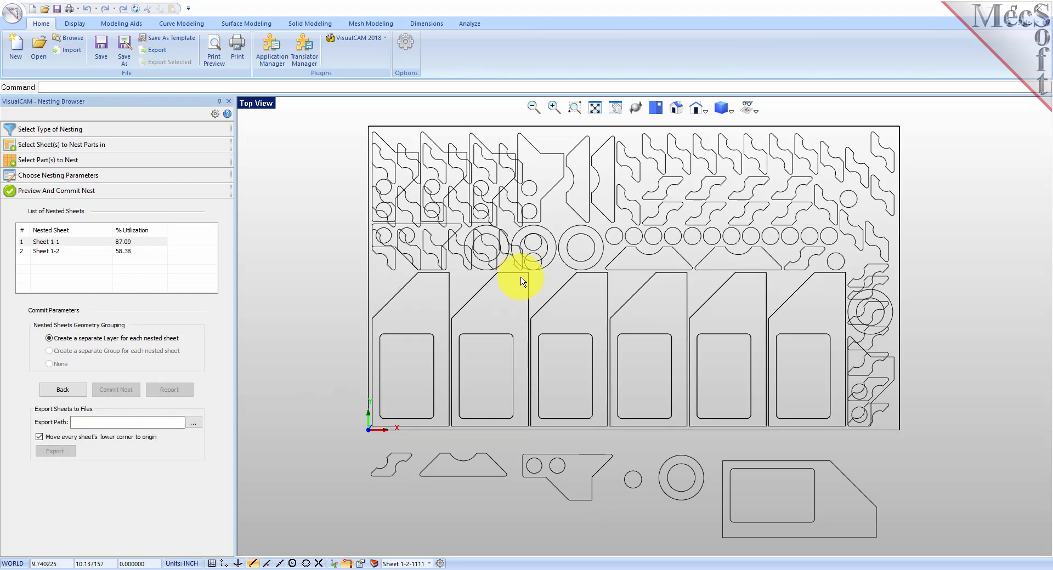
left_click(491, 246)
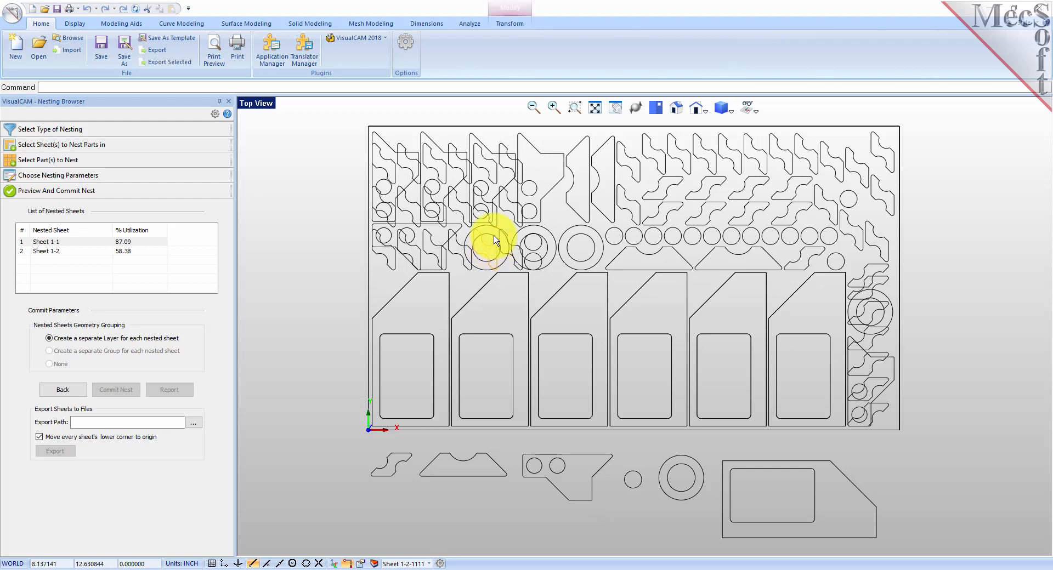
left_click(586, 240)
left_click(619, 245)
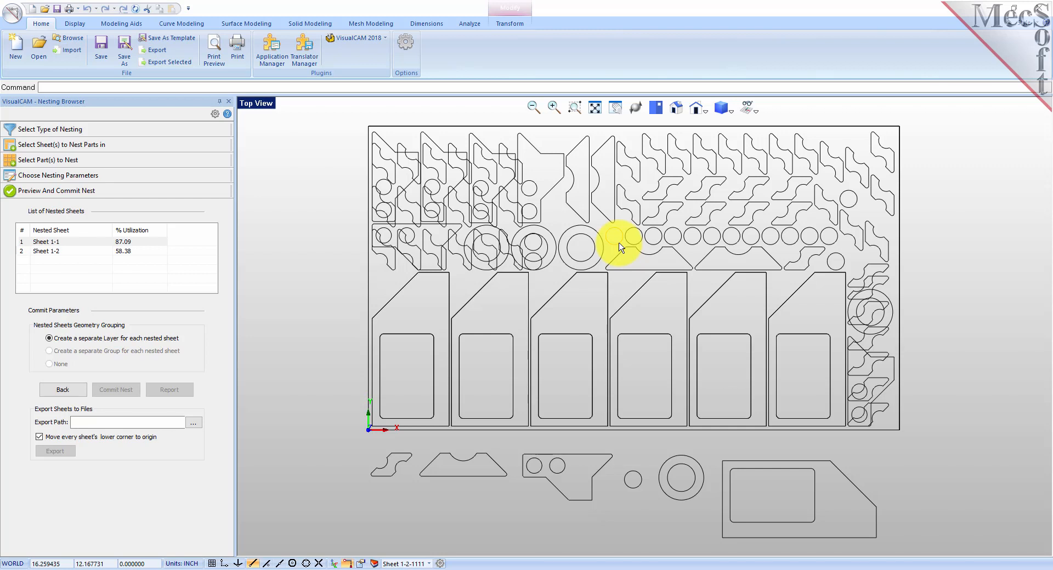